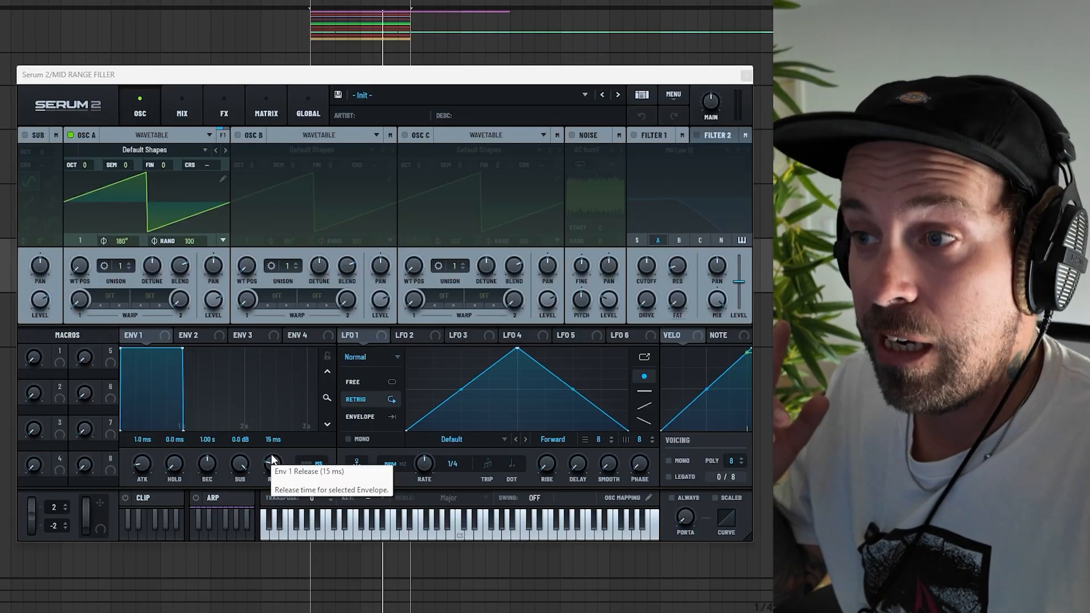
# - Load the analog SawRoundedToSquare wavetable into oscillator A, lower its octave to -3 and audition the sound
pyautogui.click(134, 153)
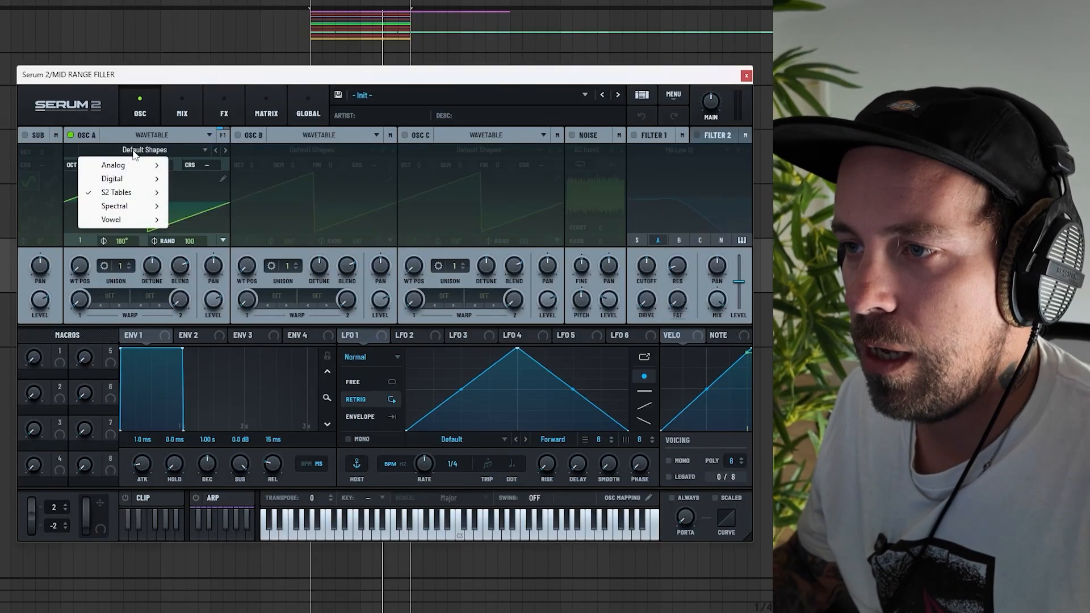
pyautogui.moveTo(119, 167)
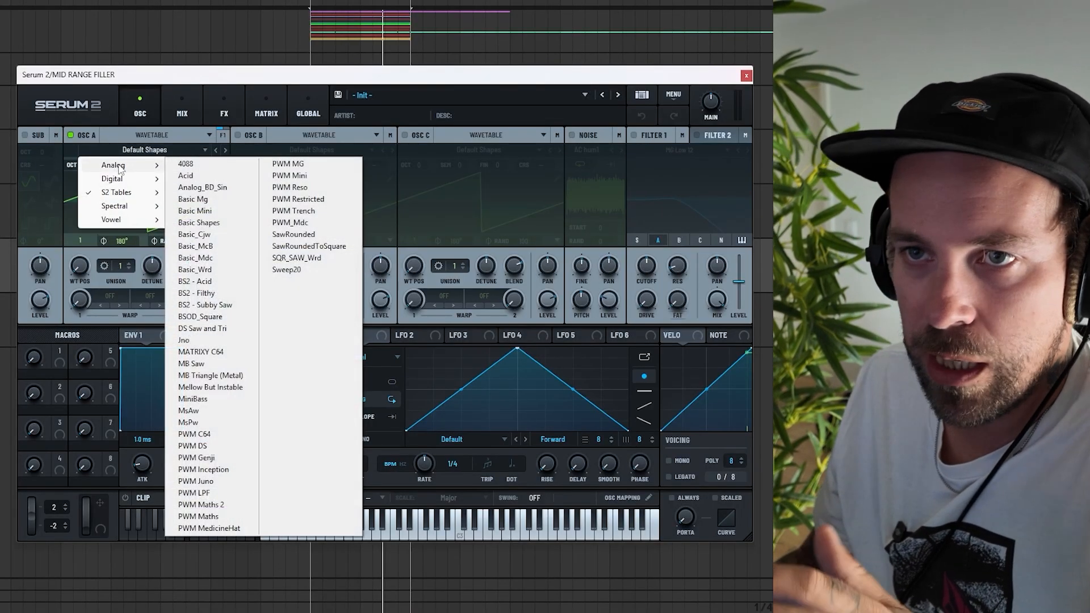
pyautogui.click(336, 247)
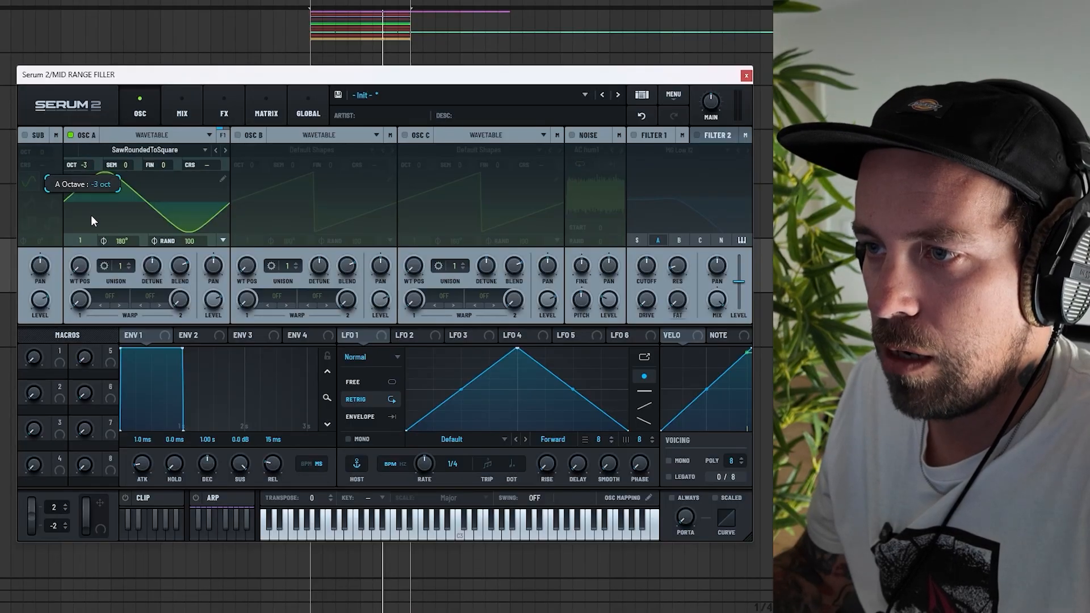
pyautogui.press('space')
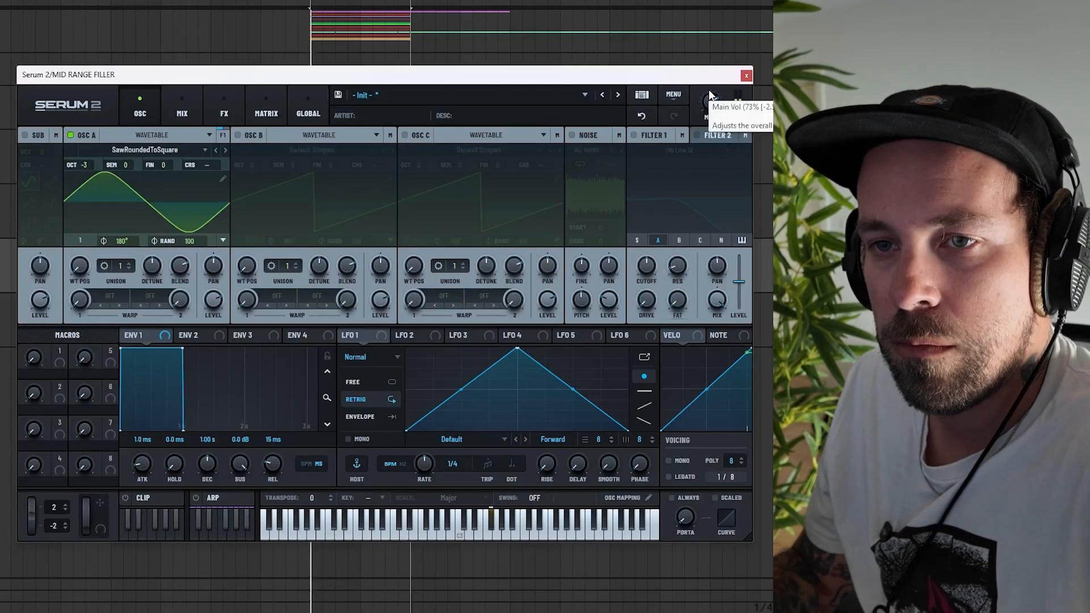
# - Assign the Soft Sat. distortion as oscillator A's first warp mode and raise its amount
pyautogui.click(110, 296)
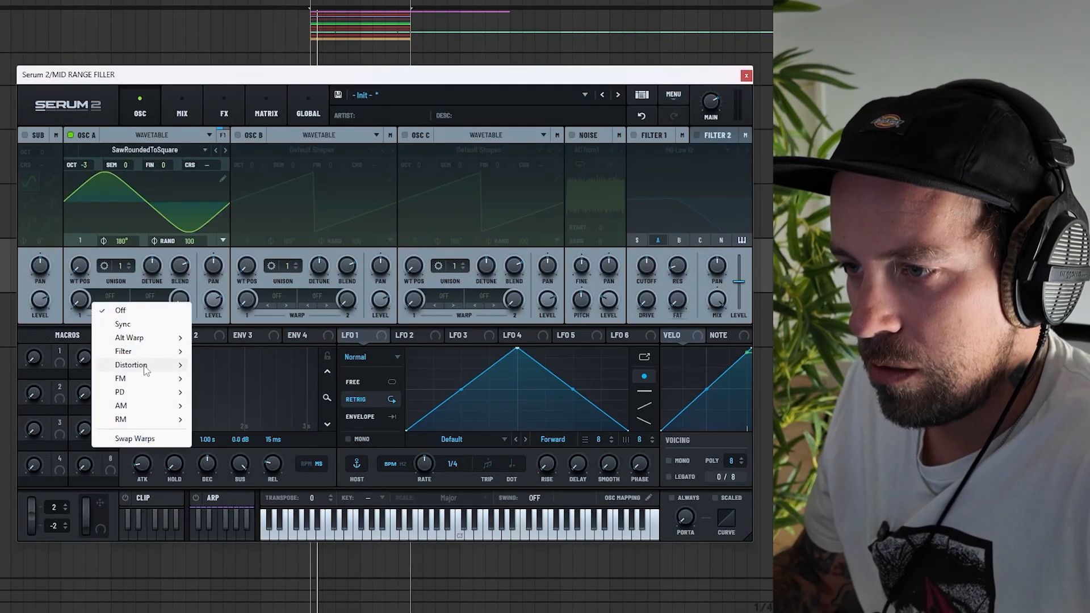
pyautogui.moveTo(147, 368)
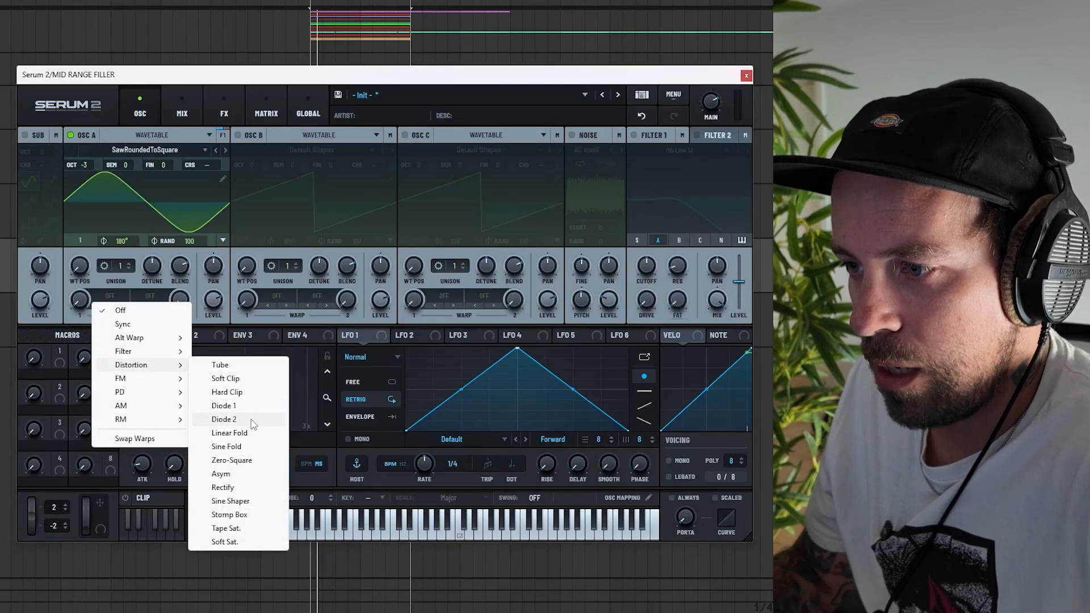
pyautogui.click(225, 542)
pyautogui.moveTo(80, 300); pyautogui.dragTo(80, 265)
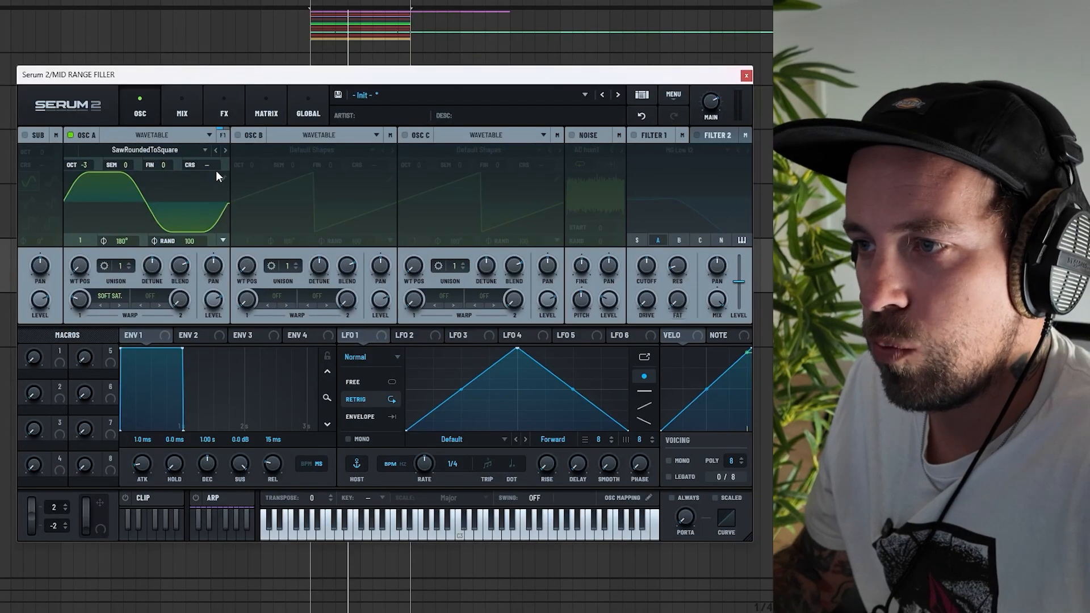
# - Enable oscillator B with the Electric Noise wavetable from the S2 digital tables and set its octave to -1
pyautogui.click(238, 136)
pyautogui.click(308, 151)
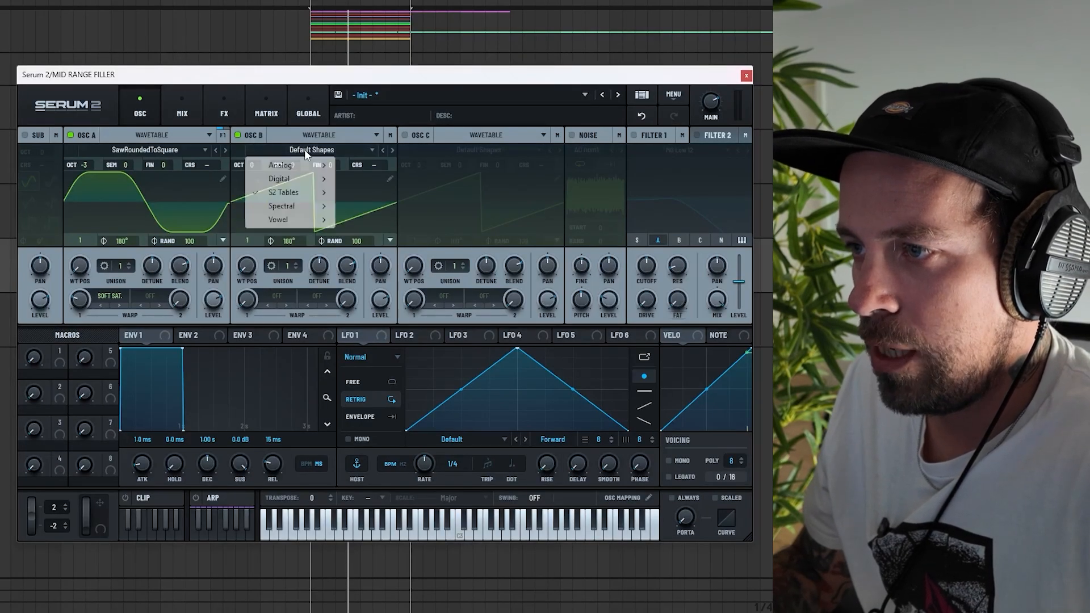
pyautogui.moveTo(295, 193)
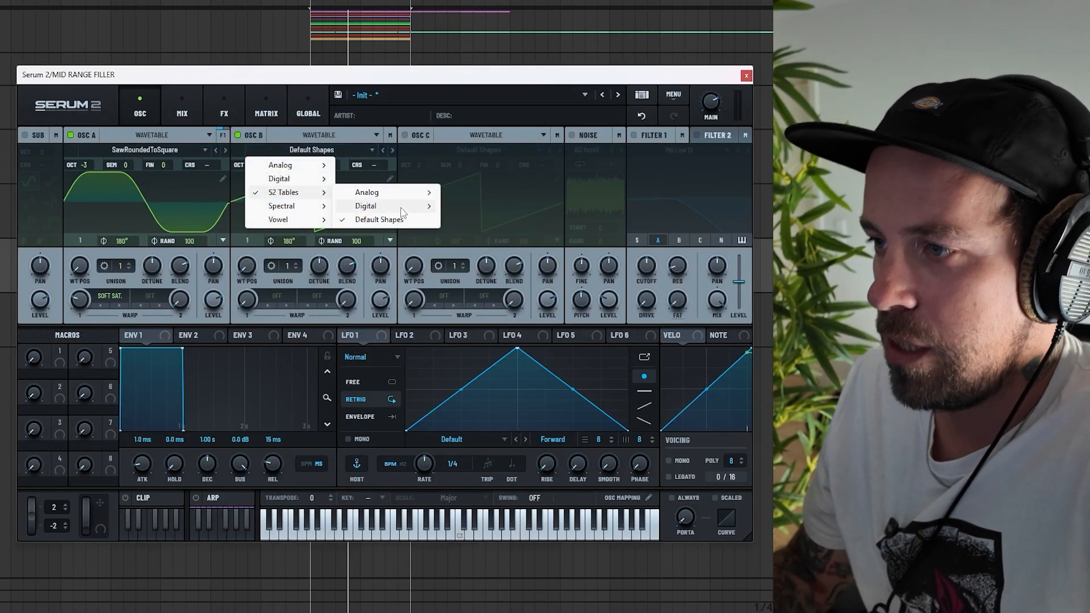
pyautogui.moveTo(401, 208)
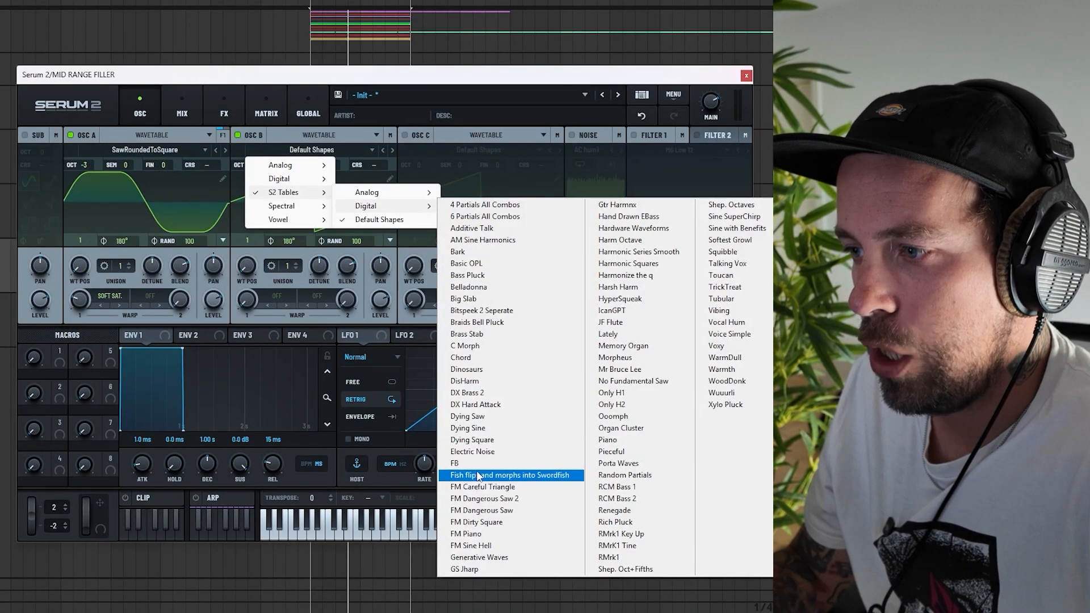
pyautogui.click(469, 452)
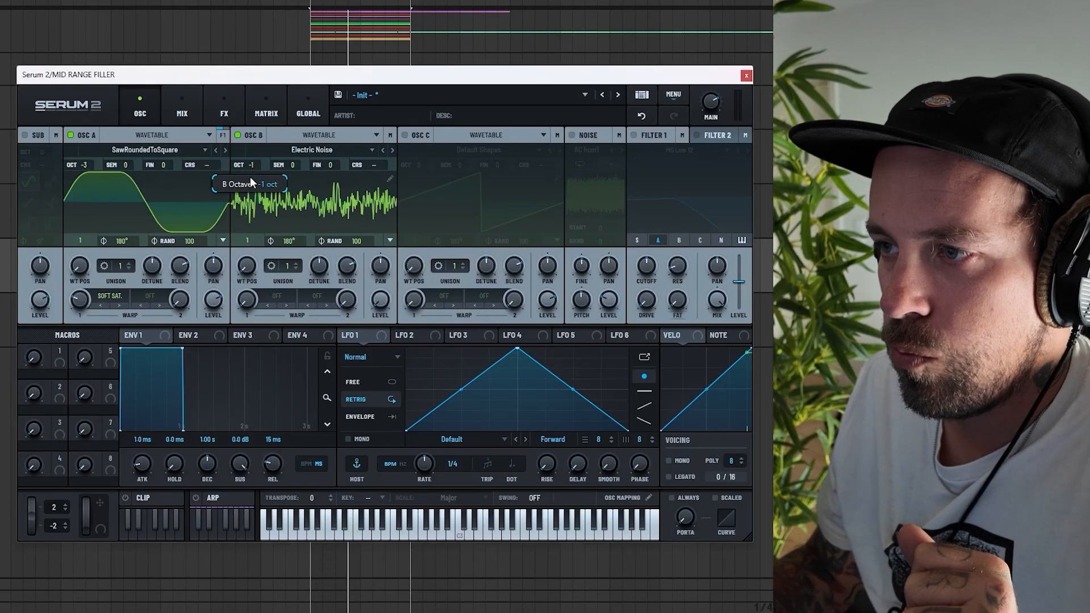
pyautogui.moveTo(251, 176); pyautogui.dragTo(250, 180)
# - Set oscillator A's phase randomness to 0, then assign FM (B) as its second warp and adjust the amount during playback
pyautogui.moveTo(196, 242); pyautogui.dragTo(202, 445)
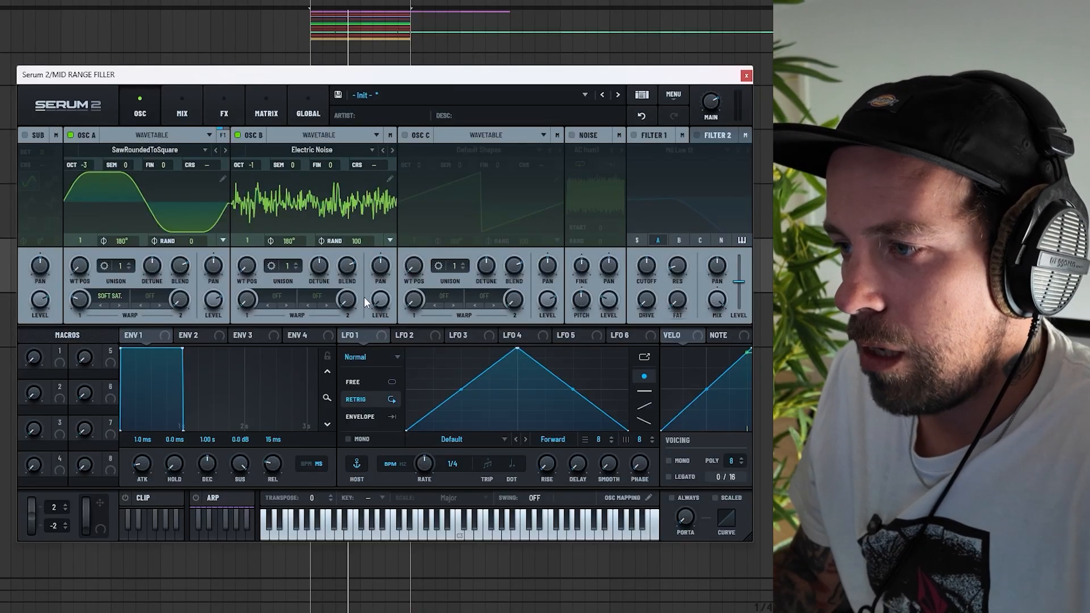
pyautogui.click(149, 298)
pyautogui.moveTo(177, 379)
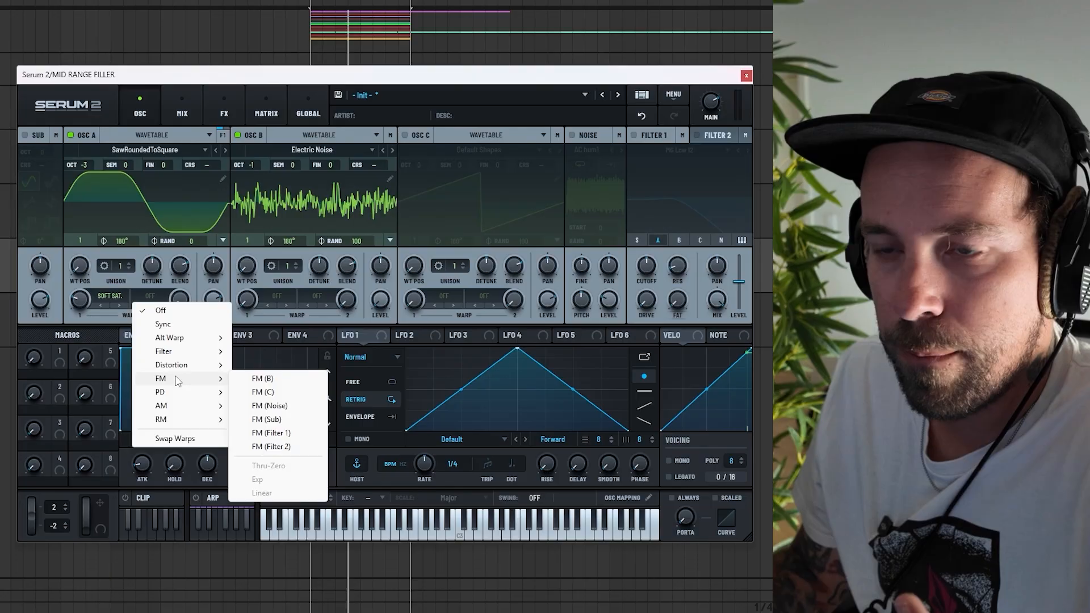
pyautogui.click(255, 379)
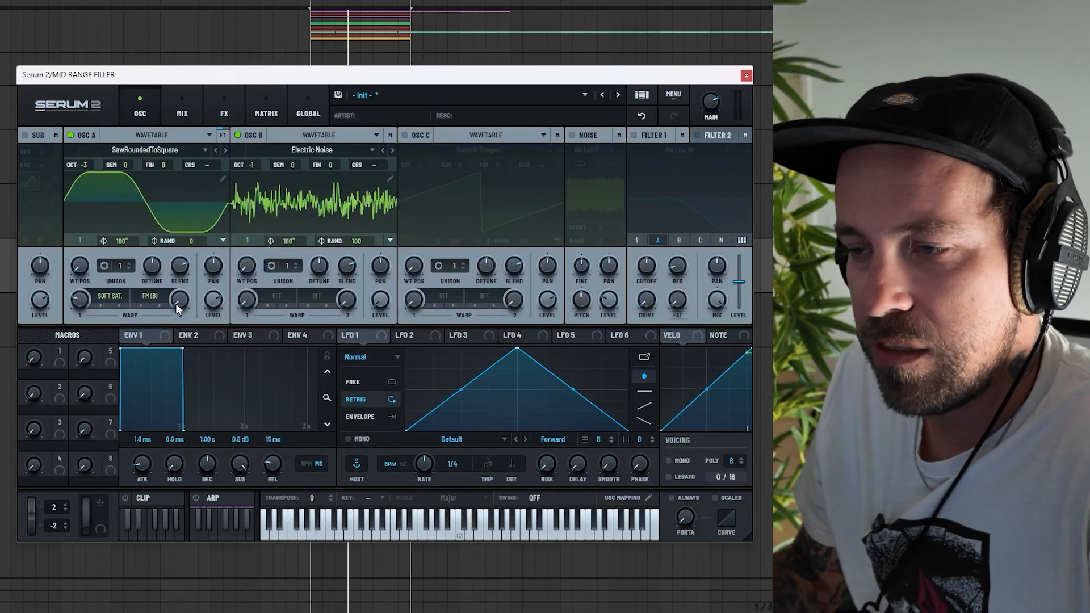
pyautogui.press('space')
pyautogui.moveTo(179, 303); pyautogui.dragTo(174, 278)
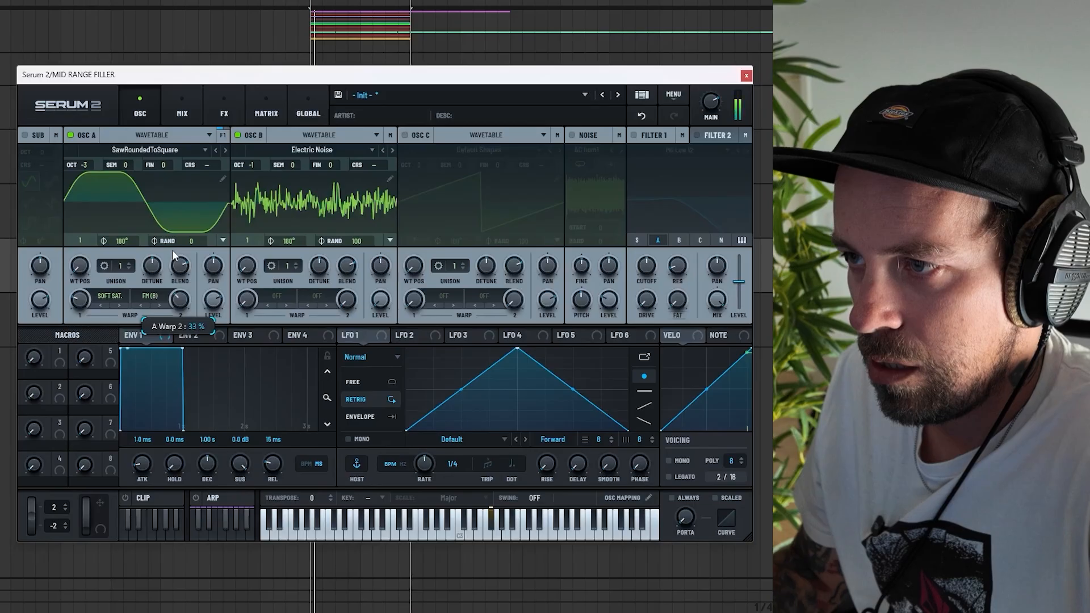
pyautogui.moveTo(173, 255); pyautogui.dragTo(172, 264)
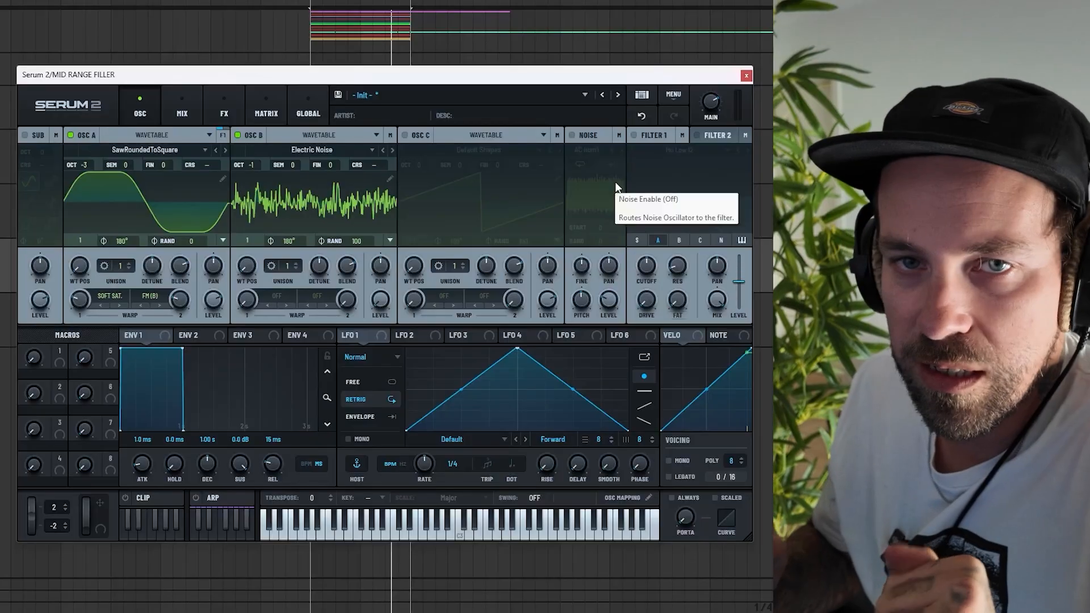
# - Enable the noise oscillator with the HP12 White Noise sample from S2 Noises and lower its level to about 20%
pyautogui.click(573, 136)
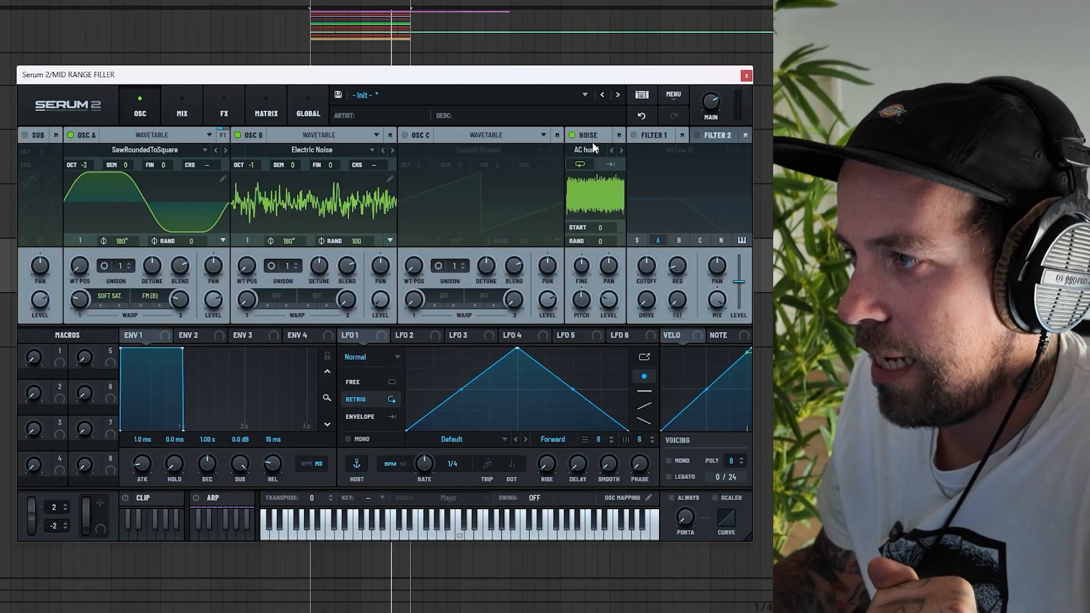
pyautogui.click(585, 149)
pyautogui.moveTo(627, 239)
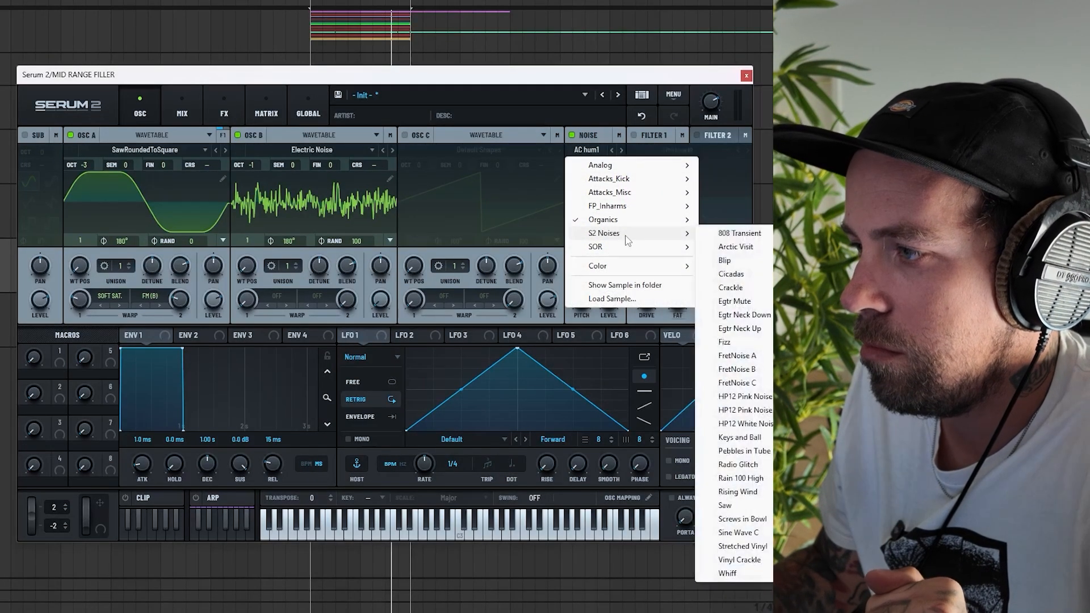
pyautogui.click(764, 427)
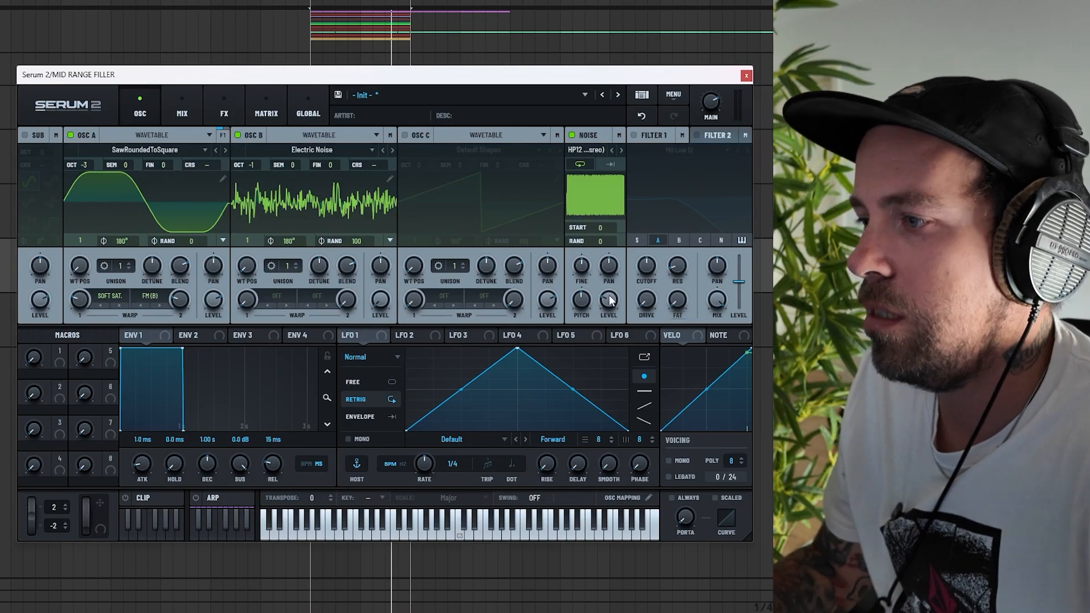
pyautogui.press('space')
pyautogui.moveTo(609, 296); pyautogui.dragTo(608, 306)
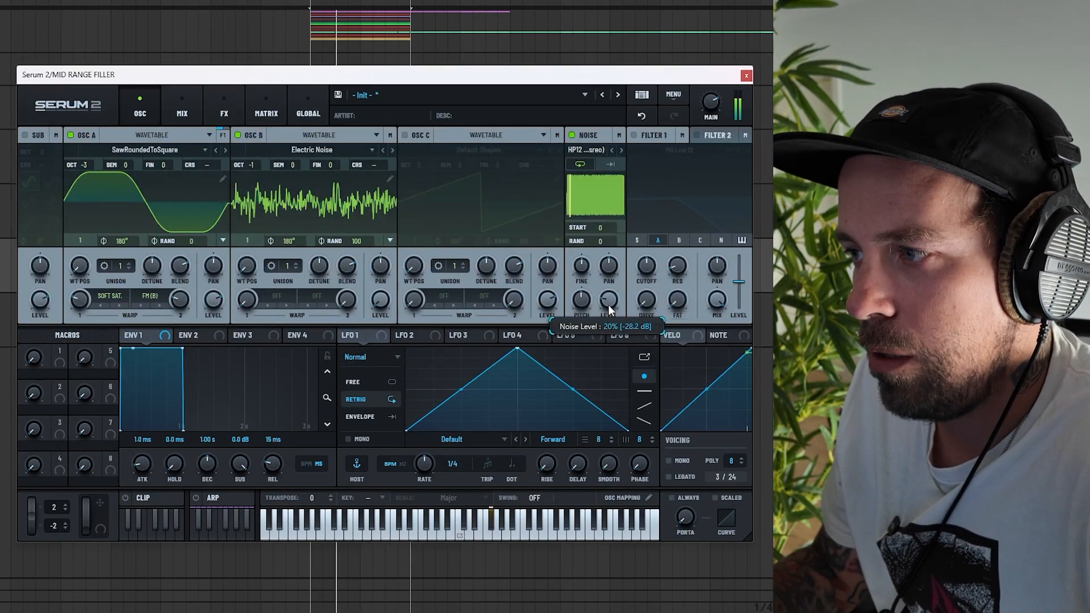
# - Enable Filter 1 with the Bandreject type and route the noise oscillator into it alongside oscillator A
pyautogui.click(635, 135)
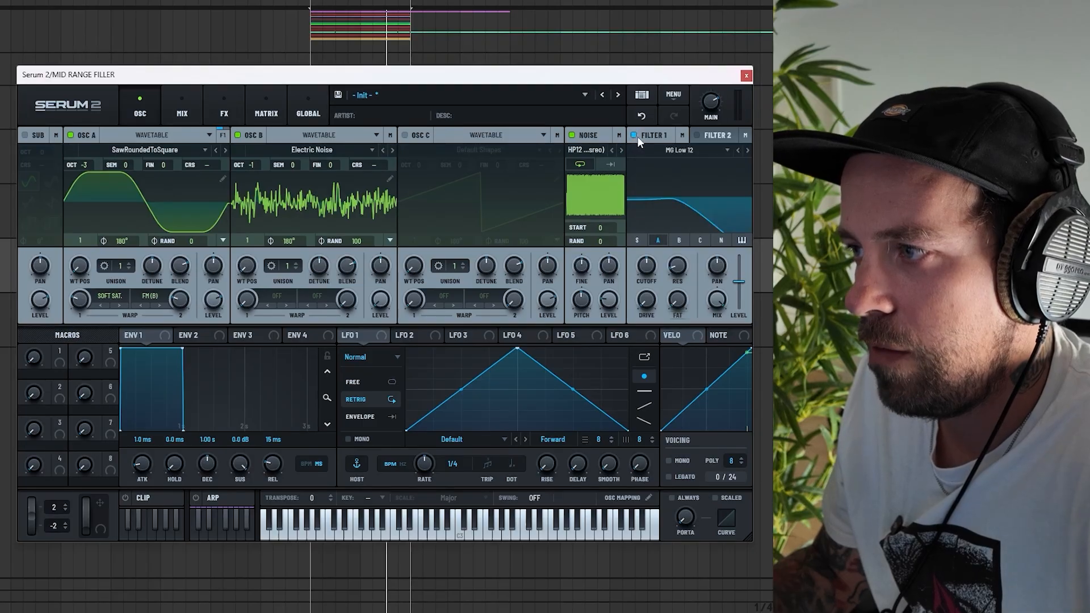
pyautogui.click(653, 151)
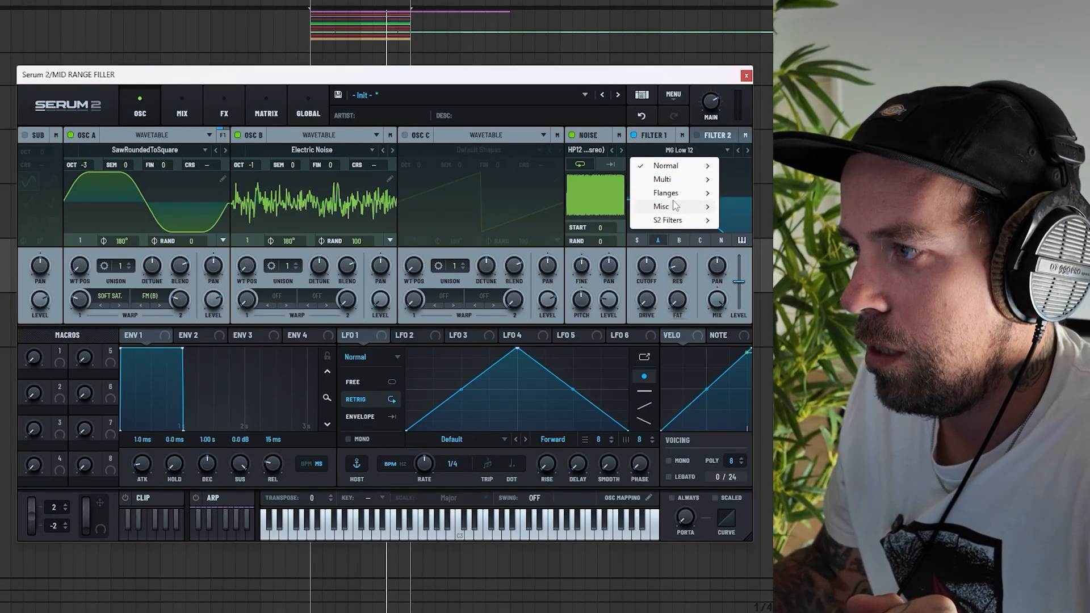
pyautogui.moveTo(672, 207)
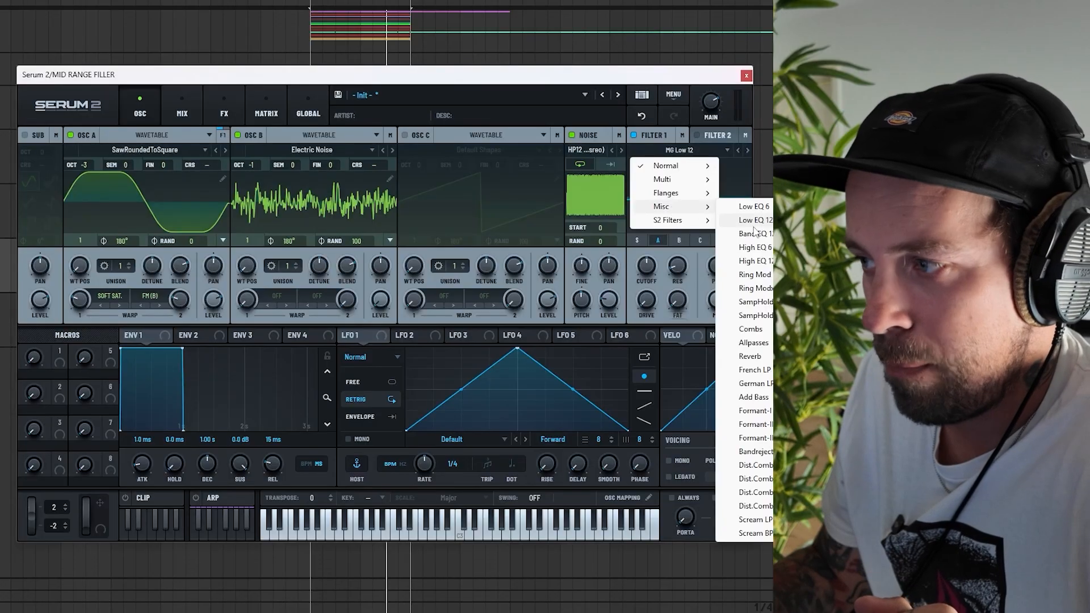
pyautogui.click(769, 455)
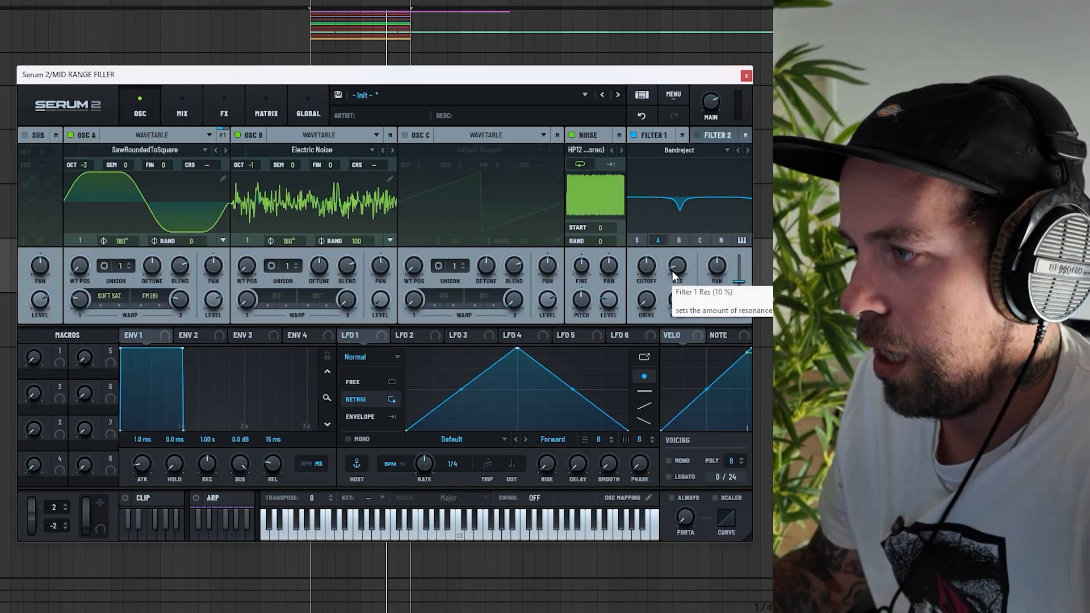
pyautogui.click(722, 240)
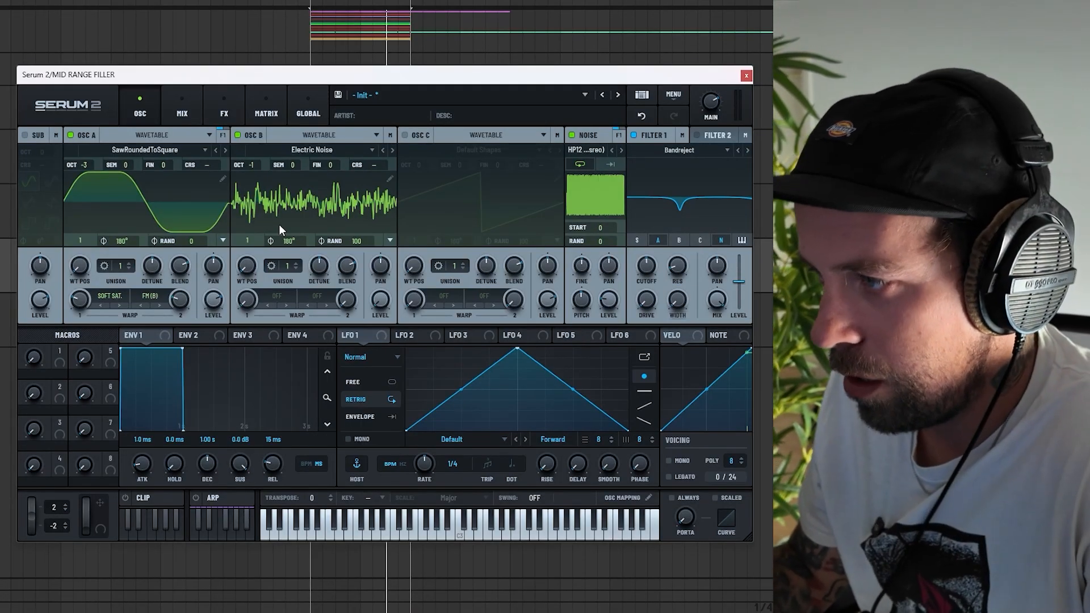
# - Widen Filter 1's band-reject notch to about 89% and raise its cutoff during playback
pyautogui.moveTo(677, 301); pyautogui.dragTo(675, 174)
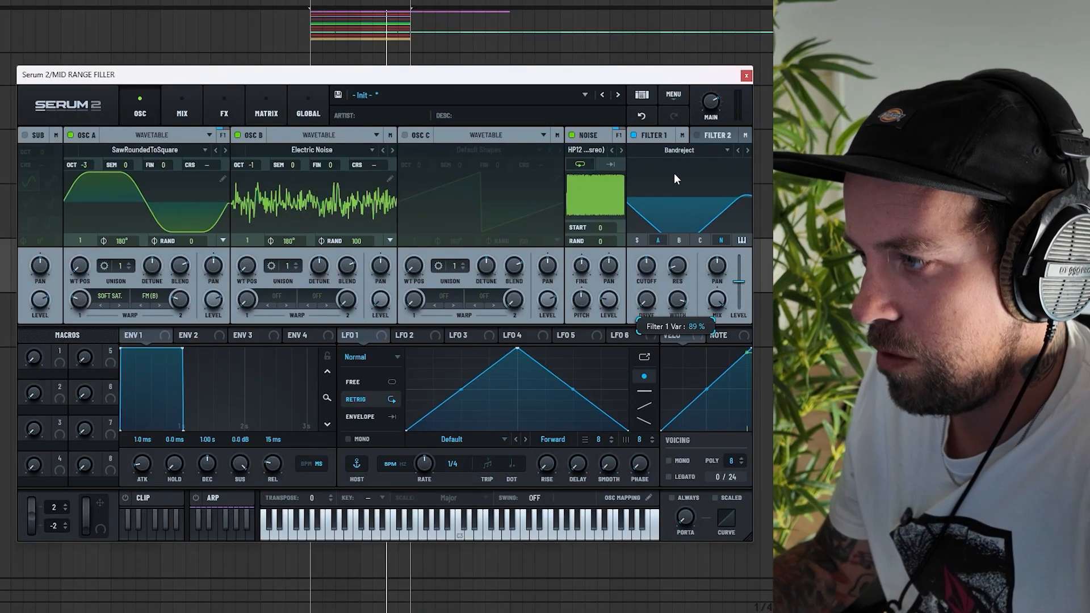
pyautogui.press('space')
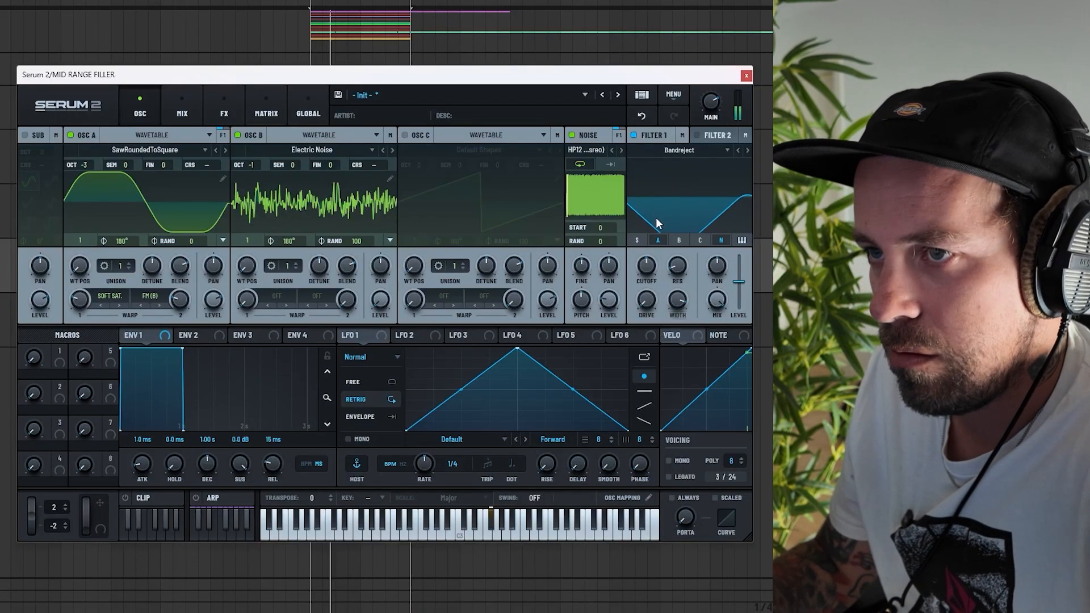
pyautogui.moveTo(639, 305); pyautogui.dragTo(643, 245)
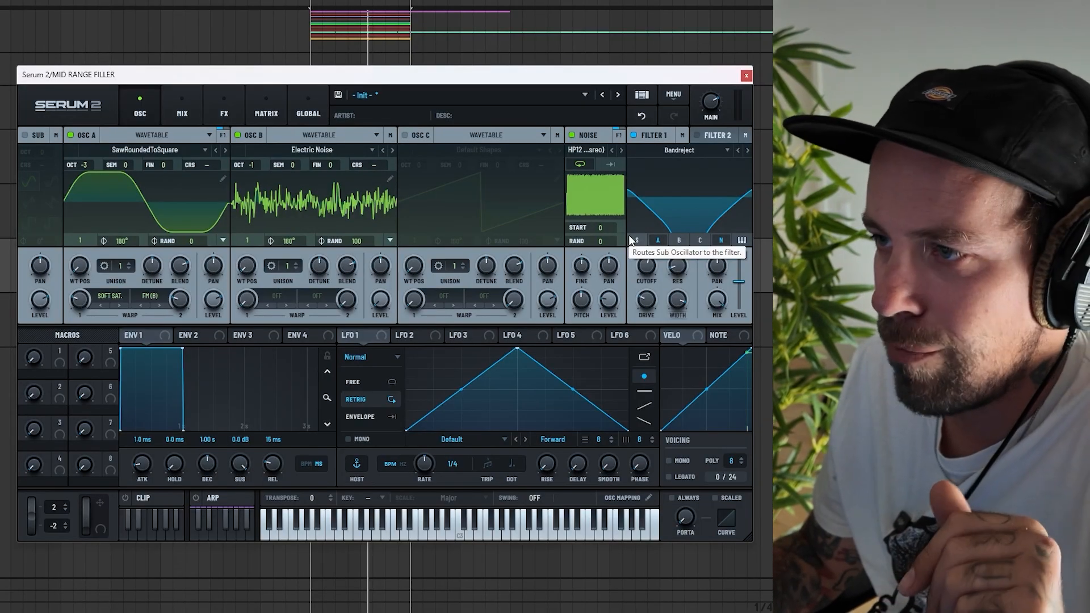
# - Add a Hyper/Dimension effect to the main chain, turn down the Hyper mix and reduce the Dimension size to about 4%
pyautogui.click(224, 108)
pyautogui.click(32, 157)
pyautogui.click(69, 297)
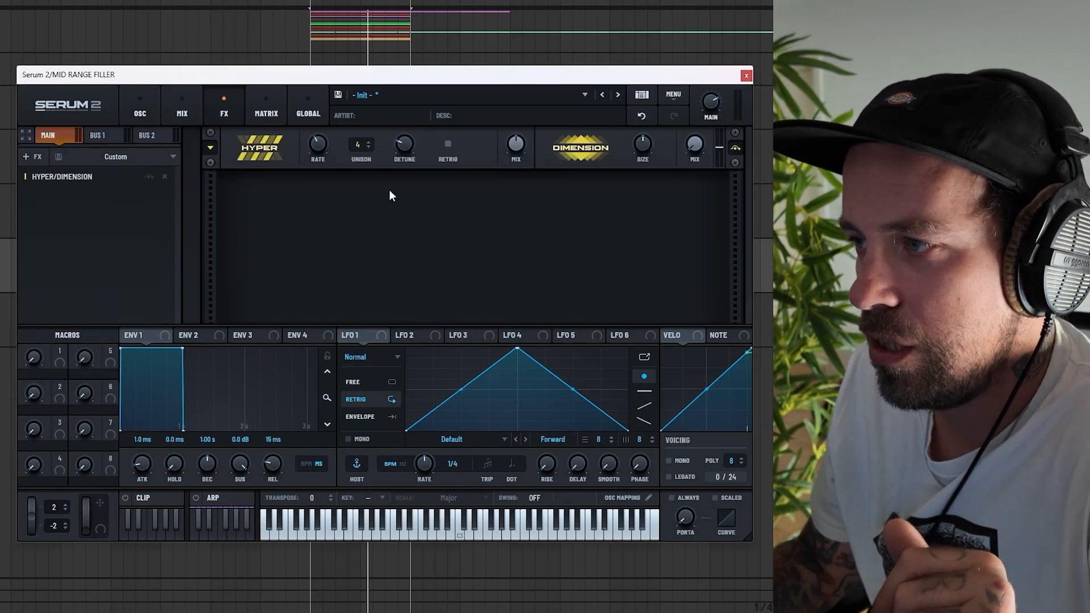
pyautogui.moveTo(509, 141); pyautogui.dragTo(510, 188)
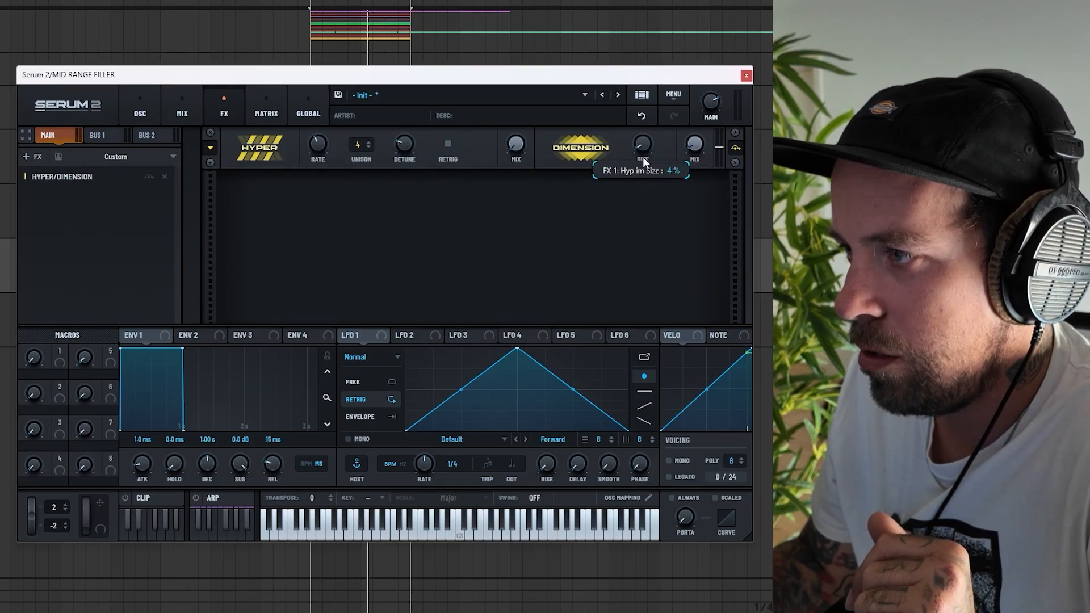
# - Add a Distortion effect after Hyper/Dimension, set it to Overdrive with a stack of 3, and raise the drive during playback
pyautogui.click(36, 157)
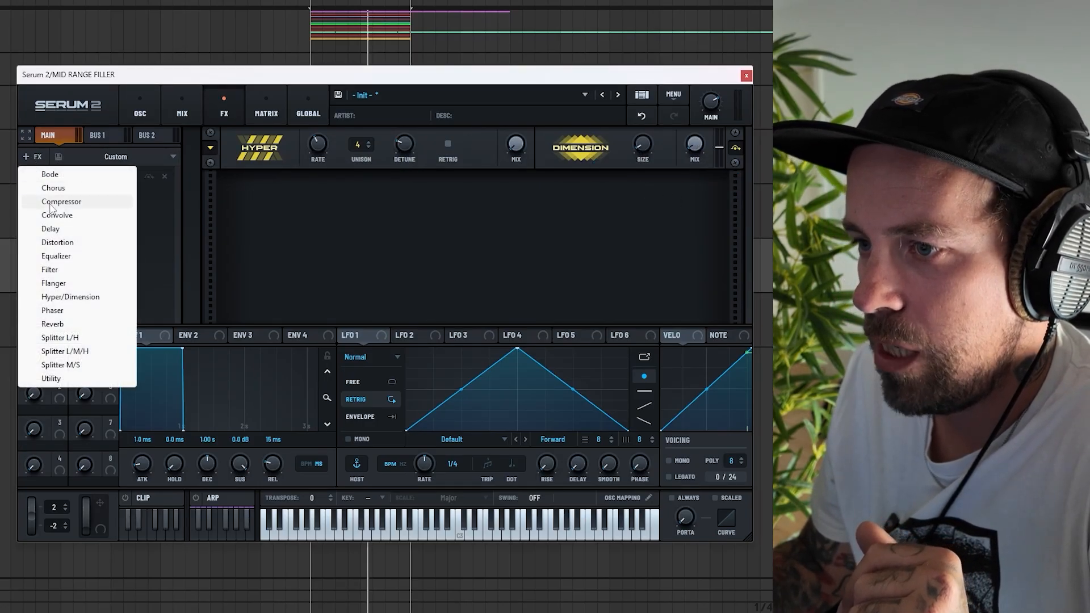
pyautogui.click(62, 243)
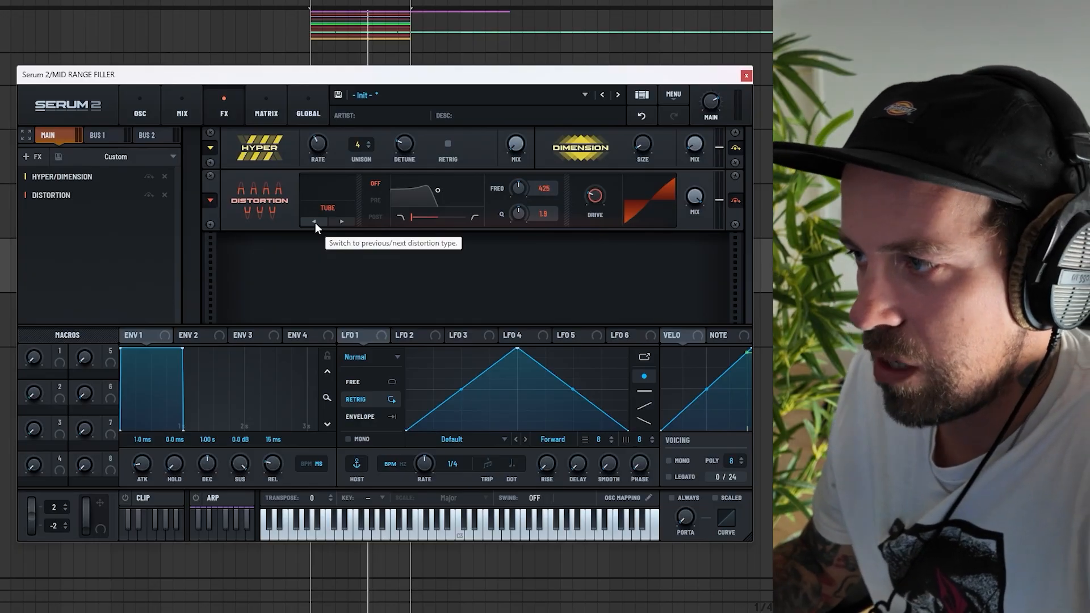
pyautogui.press('space')
pyautogui.click(315, 223)
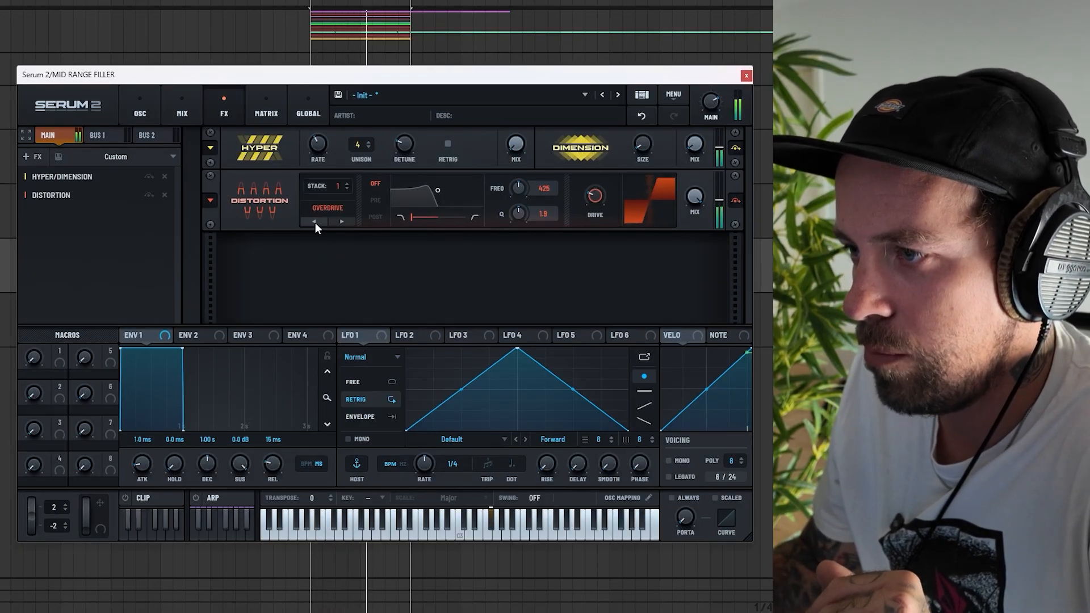
pyautogui.click(348, 185)
pyautogui.moveTo(596, 196); pyautogui.dragTo(588, 110)
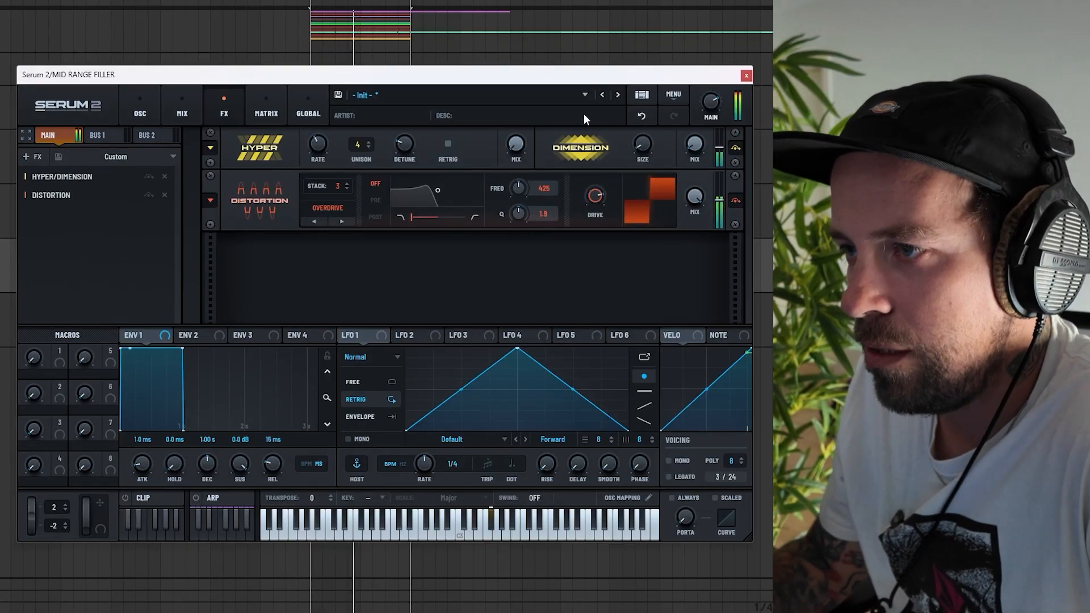
# - Return to the oscillator settings and set Filter 1's cutoff frequency to about 425 Hz
pyautogui.click(142, 108)
pyautogui.moveTo(642, 274)
pyautogui.mouseDown()
pyautogui.moveTo(642, 295)
pyautogui.moveTo(639, 277)
pyautogui.mouseUp()
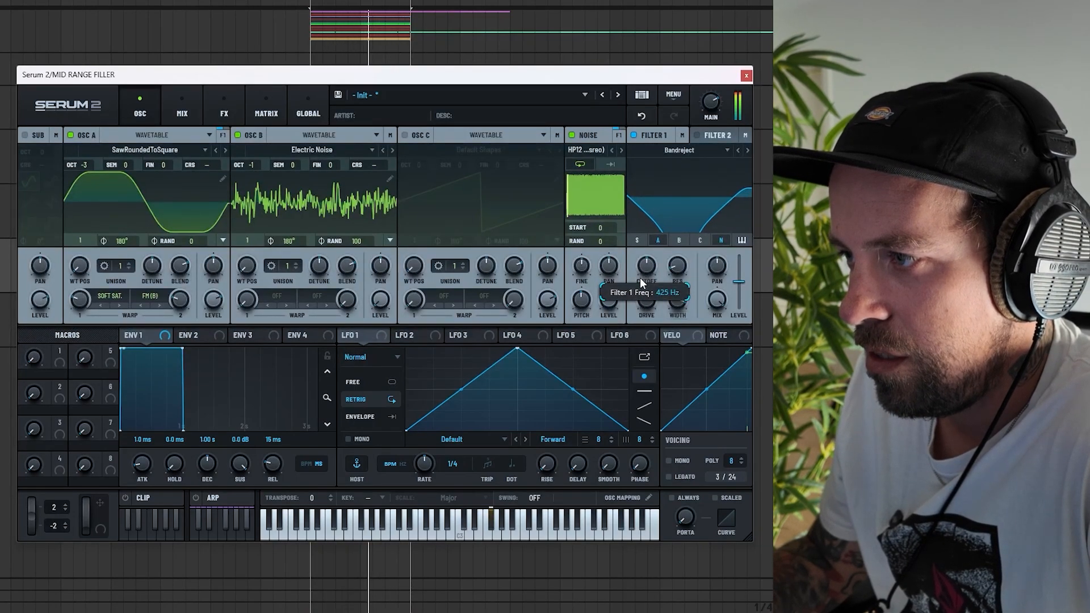
# - Fine-tune Filter 1's drive and cutoff during playback
pyautogui.moveTo(648, 296)
pyautogui.mouseDown()
pyautogui.moveTo(669, 317)
pyautogui.moveTo(666, 305)
pyautogui.mouseUp()
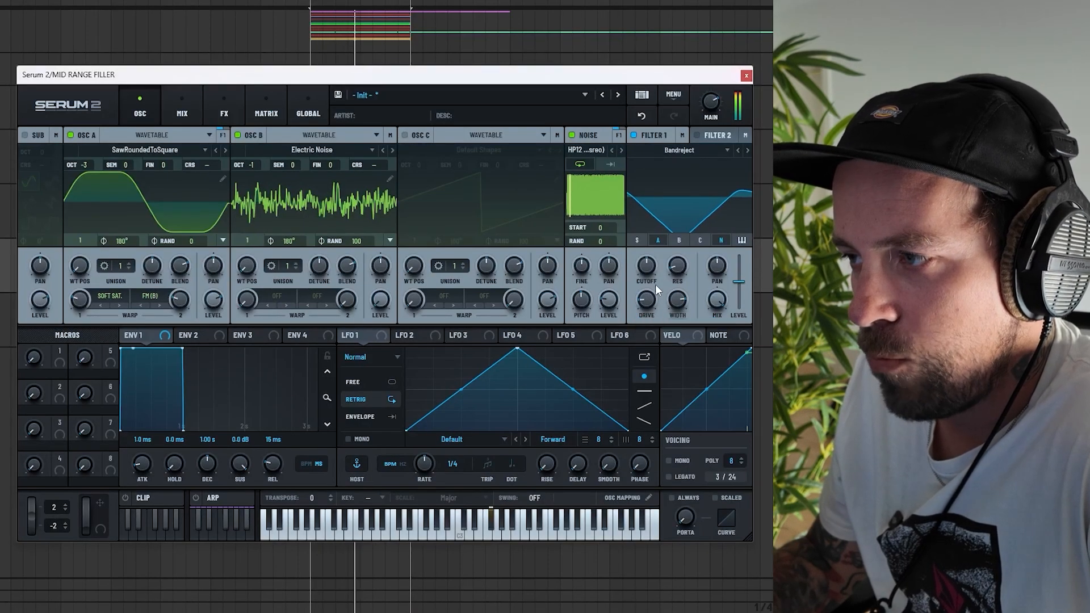
pyautogui.moveTo(649, 267); pyautogui.dragTo(649, 270)
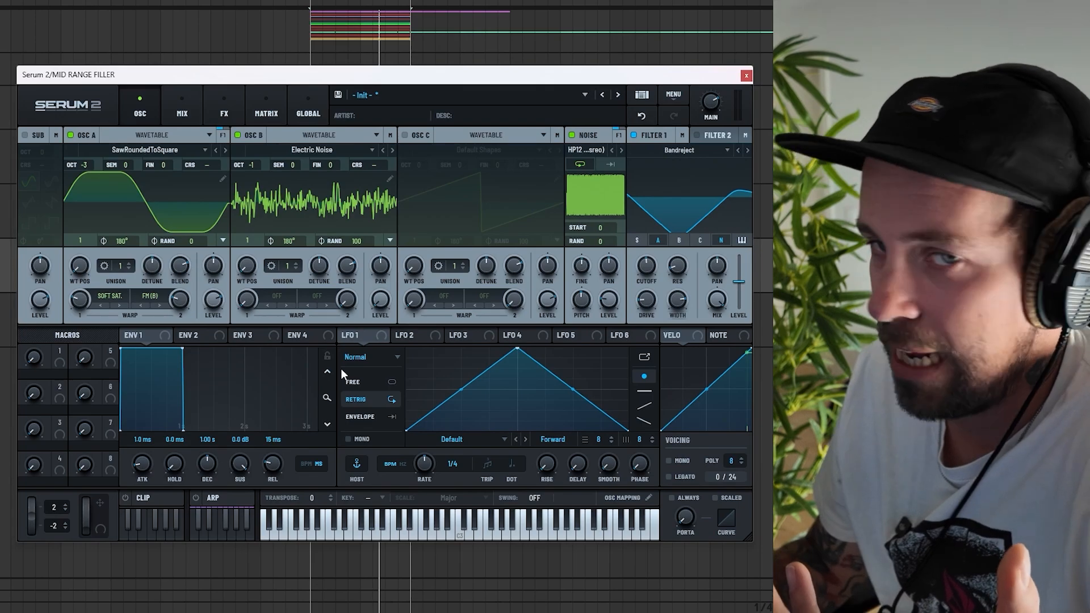
# - Set LFO 1 to Envelope mode at a 1/2 rate and shape it with an early peak and a long curved decay
pyautogui.moveTo(515, 348); pyautogui.dragTo(433, 326)
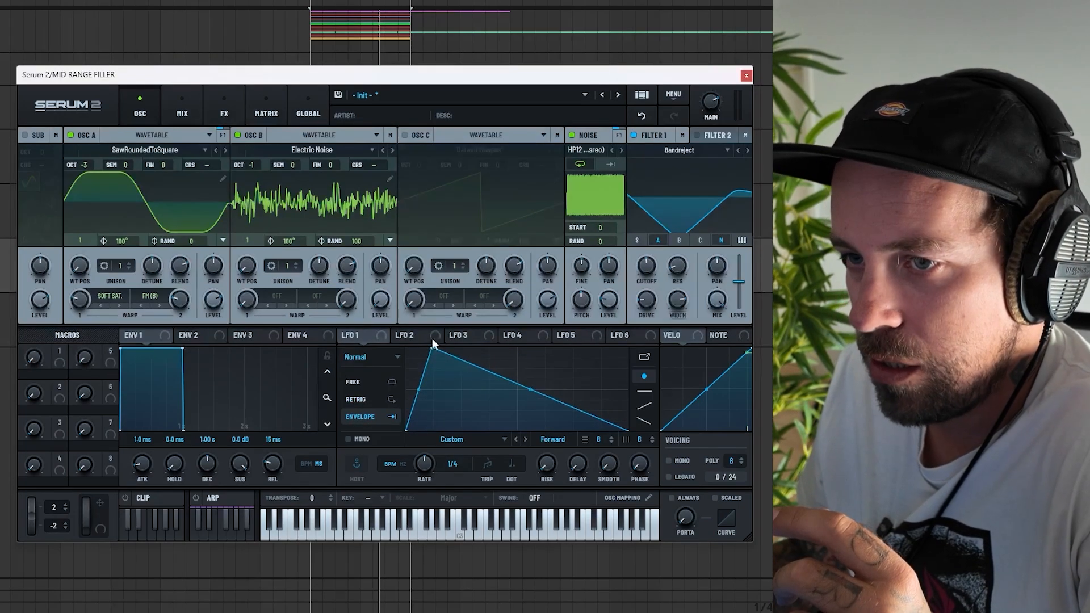
pyautogui.doubleClick(476, 365)
pyautogui.moveTo(476, 365); pyautogui.dragTo(555, 419)
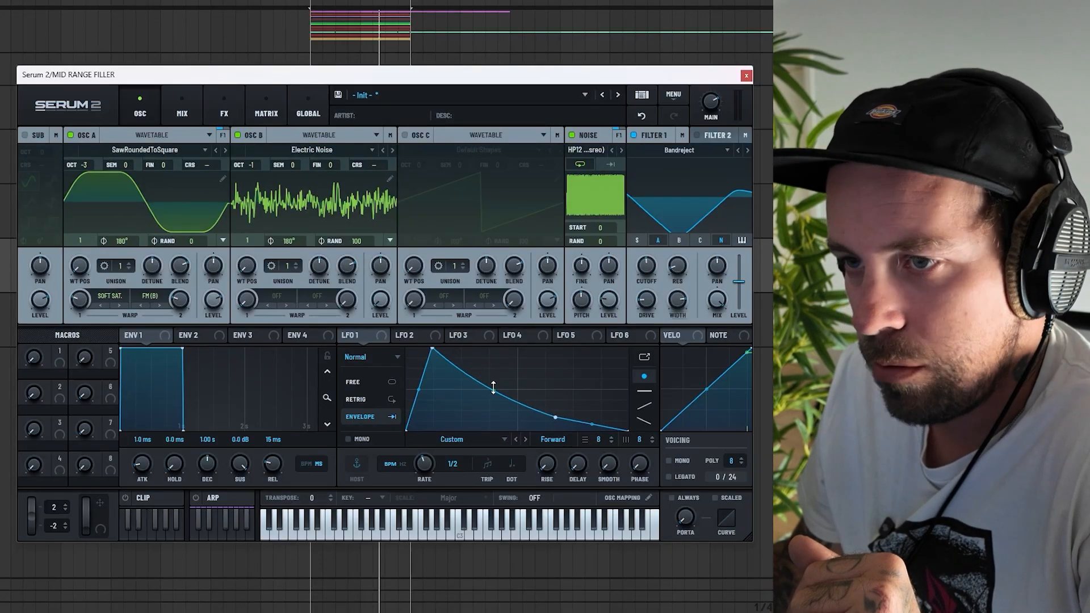
# - Map LFO 1 to Osc A's wavetable position, adjust the modulation depth, and lower Osc A's level during playback
pyautogui.moveTo(384, 334); pyautogui.dragTo(80, 266)
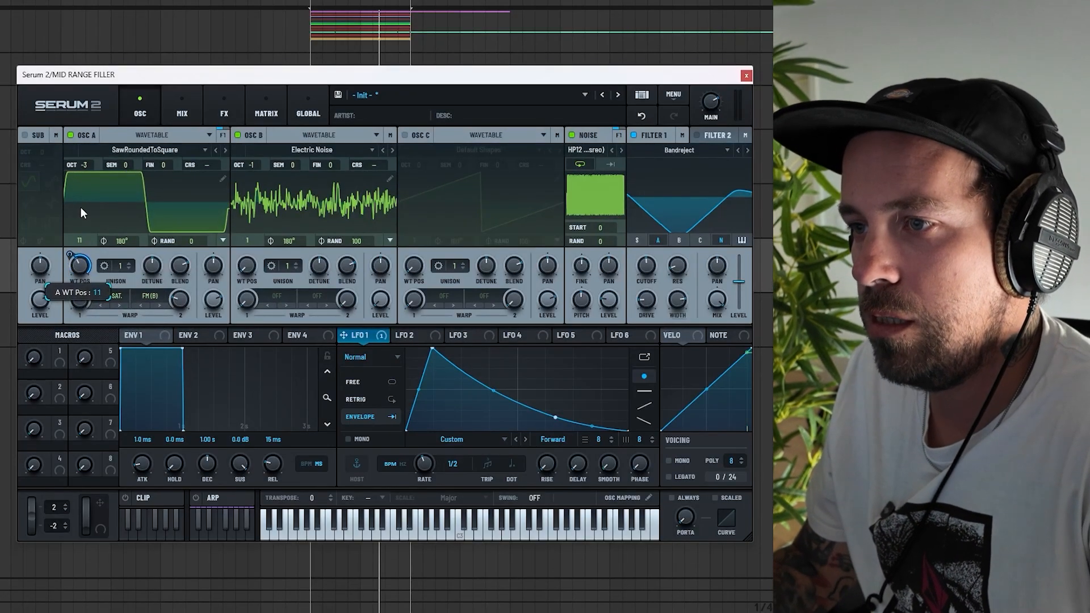
pyautogui.moveTo(70, 255)
pyautogui.mouseDown()
pyautogui.moveTo(64, 287)
pyautogui.moveTo(76, 245)
pyautogui.moveTo(68, 292)
pyautogui.moveTo(67, 271)
pyautogui.mouseUp()
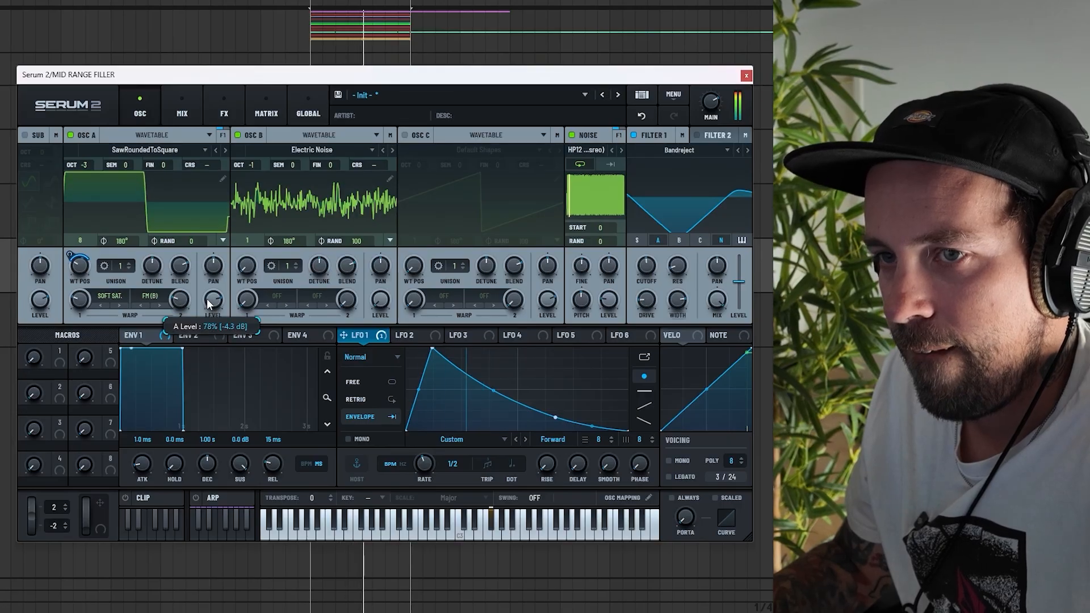
pyautogui.moveTo(213, 300)
pyautogui.mouseDown()
pyautogui.moveTo(206, 340)
pyautogui.moveTo(205, 316)
pyautogui.mouseUp()
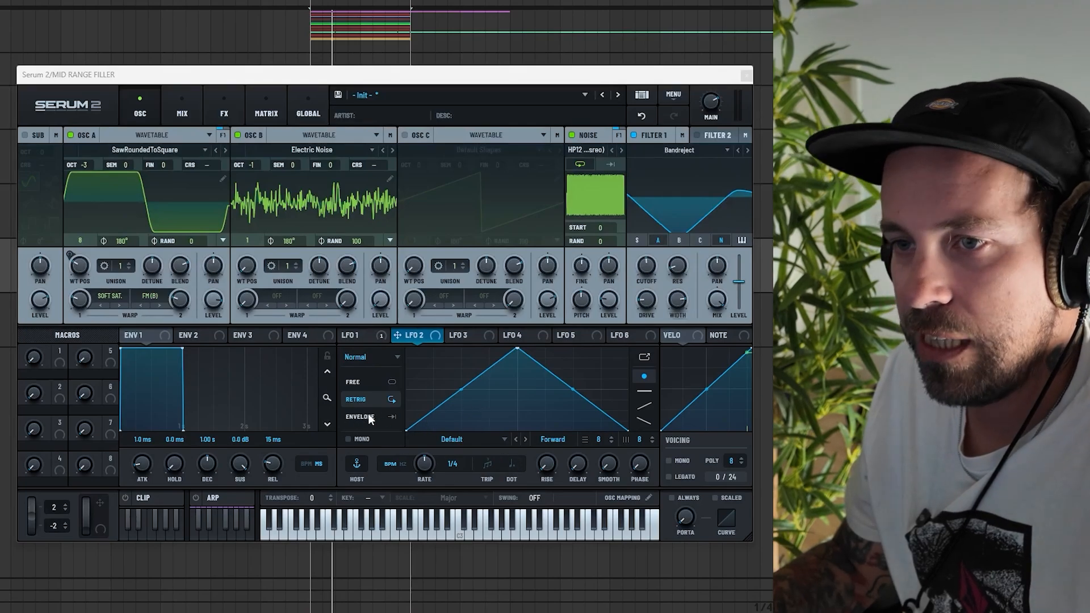
# - Set LFO 2 to Envelope mode at a 1/2 rate and shape it as a long rise to a late peak with a steep curved fall
pyautogui.click(361, 417)
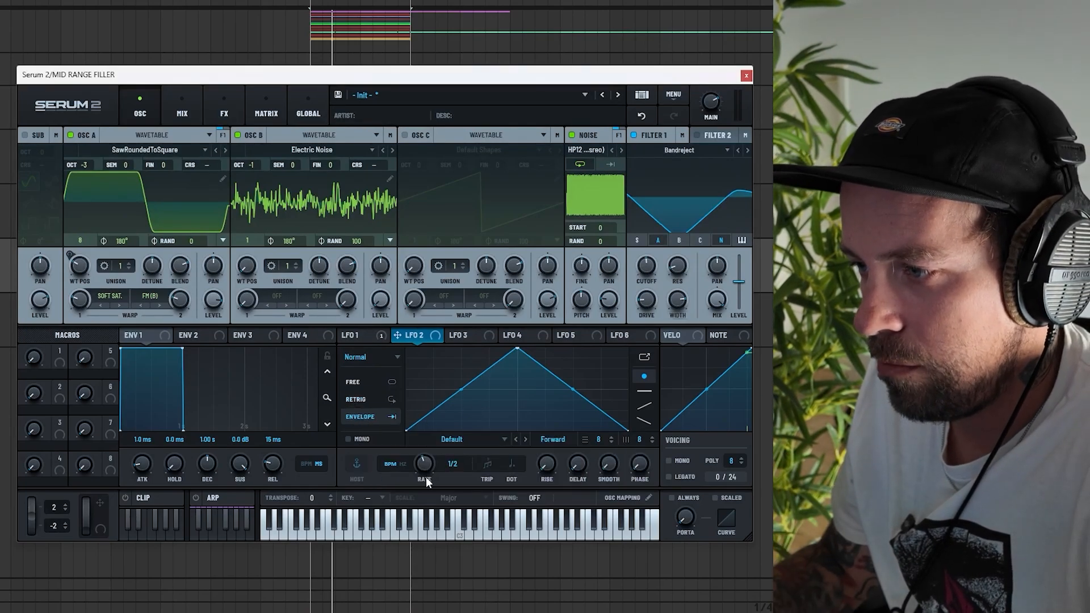
pyautogui.moveTo(517, 349); pyautogui.dragTo(591, 324)
pyautogui.moveTo(607, 392); pyautogui.dragTo(607, 409)
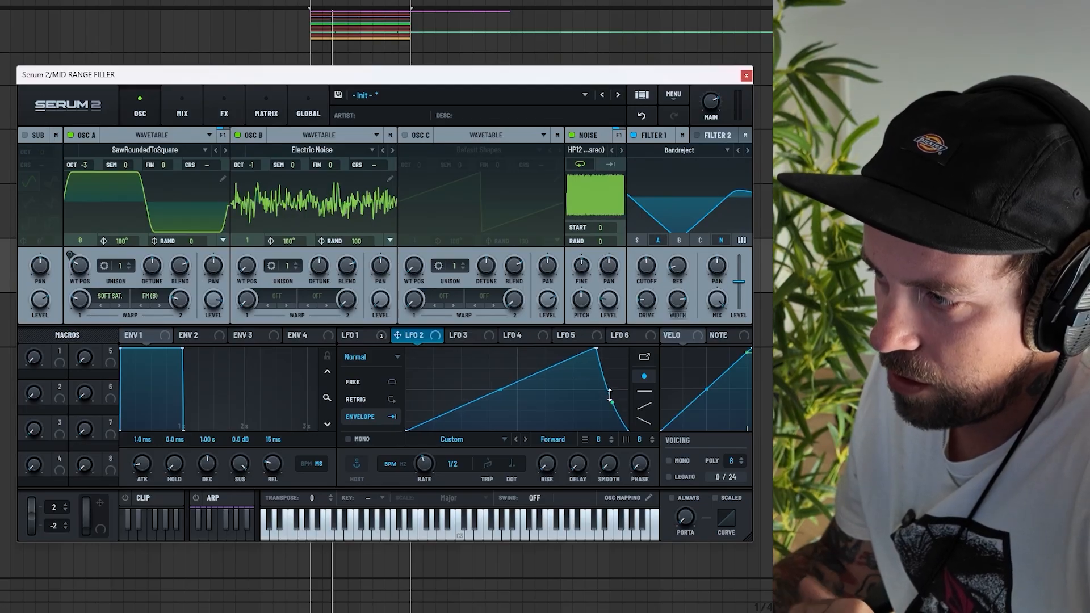
# - Map LFO 2 to Filter 1's cutoff and to the Noise level, with the Noise level modulation at about 86%
pyautogui.moveTo(428, 336); pyautogui.dragTo(643, 268)
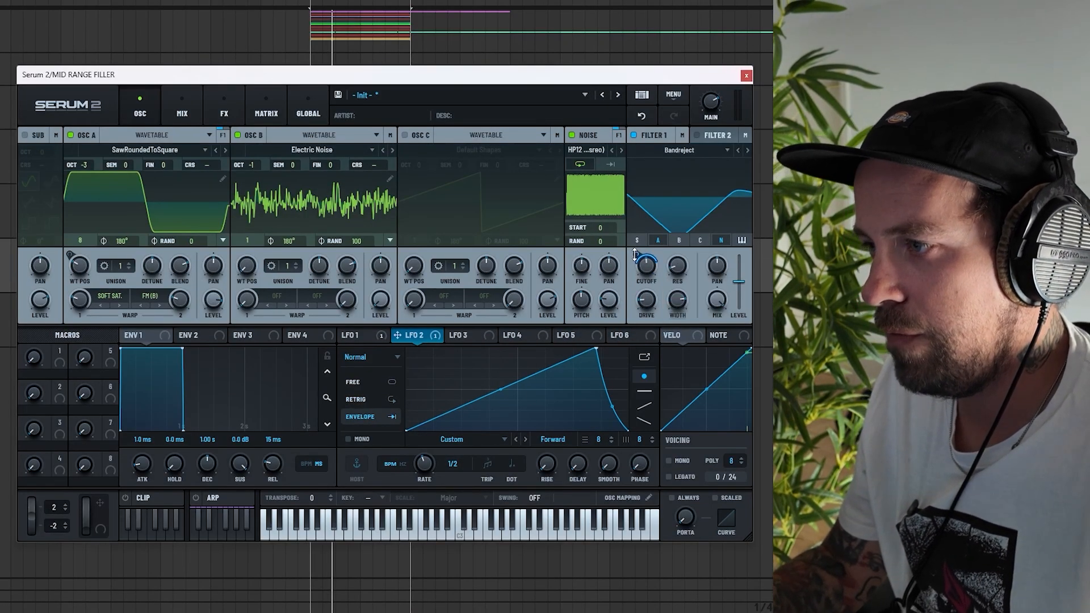
pyautogui.moveTo(632, 240); pyautogui.dragTo(615, 329)
pyautogui.moveTo(418, 335); pyautogui.dragTo(598, 300)
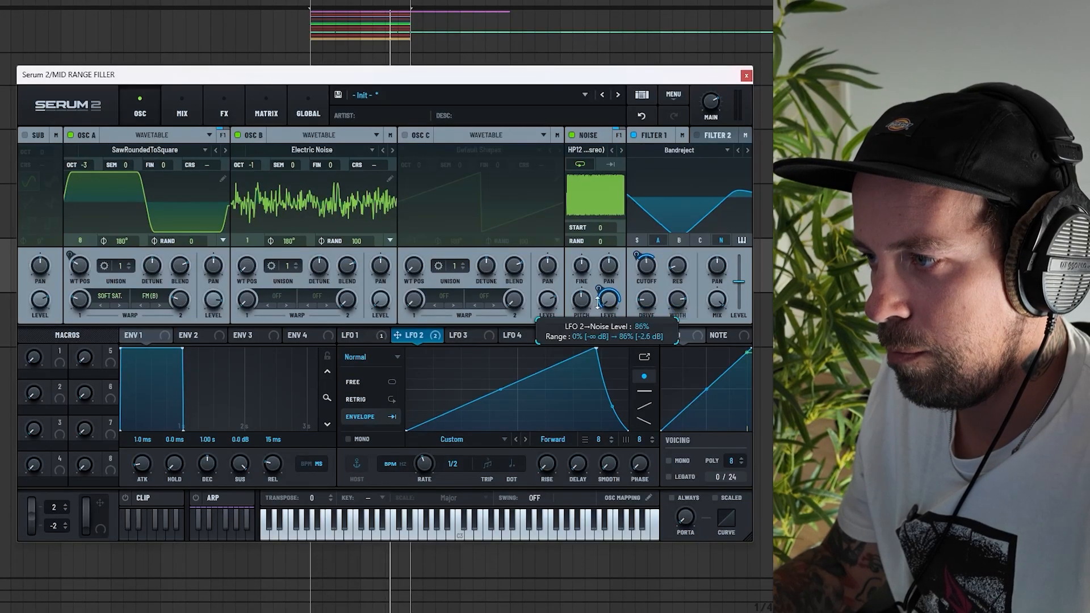
pyautogui.moveTo(587, 336); pyautogui.dragTo(589, 333)
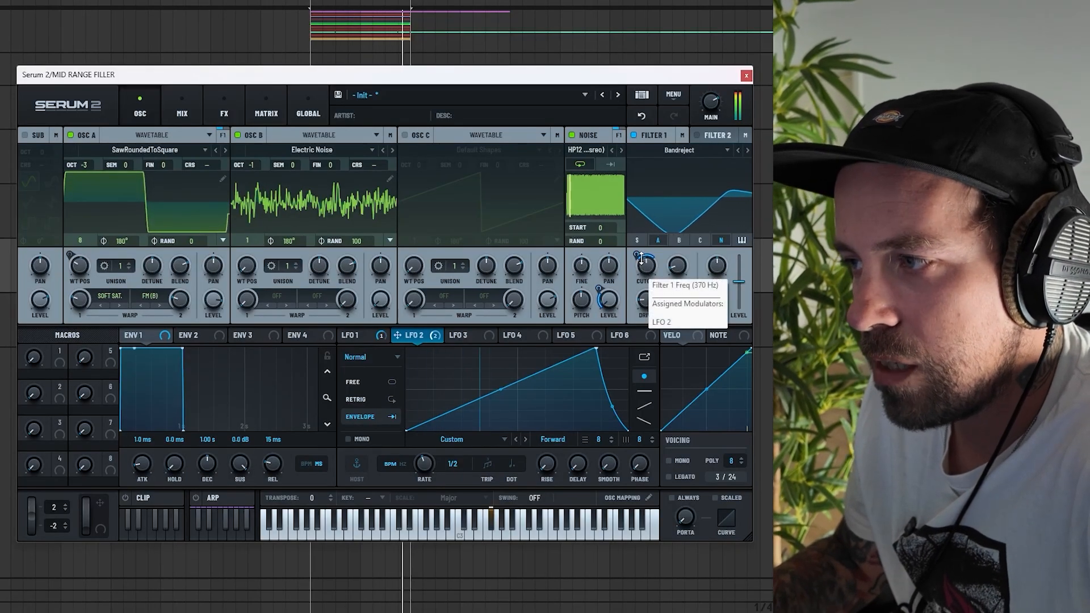
# - Refine LFO 2's modulation depth on Filter 1's cutoff and set the cutoff frequency to about 345 Hz
pyautogui.moveTo(635, 248); pyautogui.dragTo(635, 253)
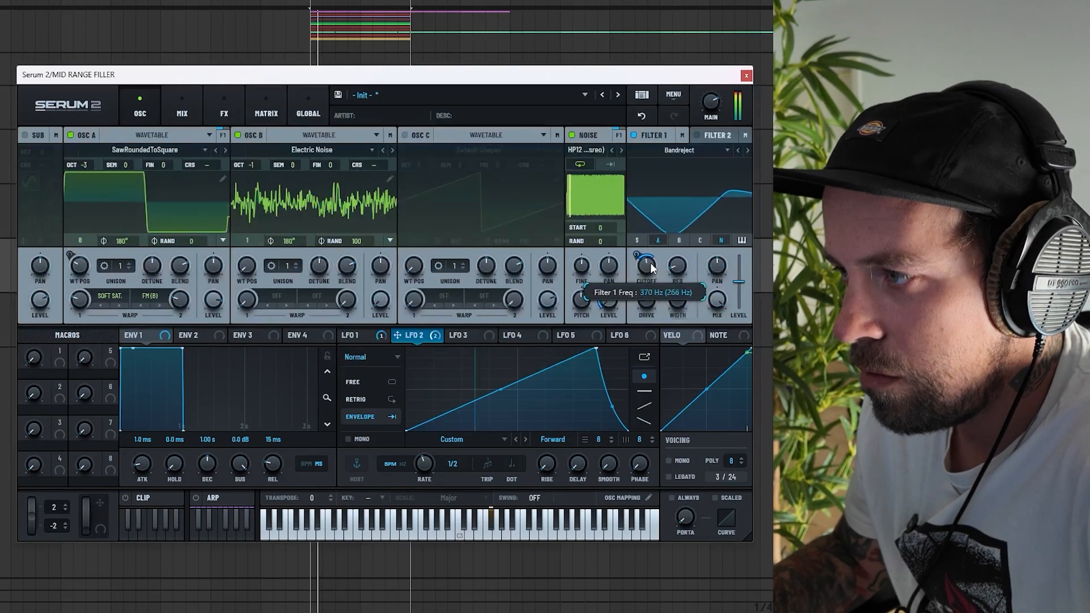
pyautogui.moveTo(650, 260); pyautogui.dragTo(646, 262)
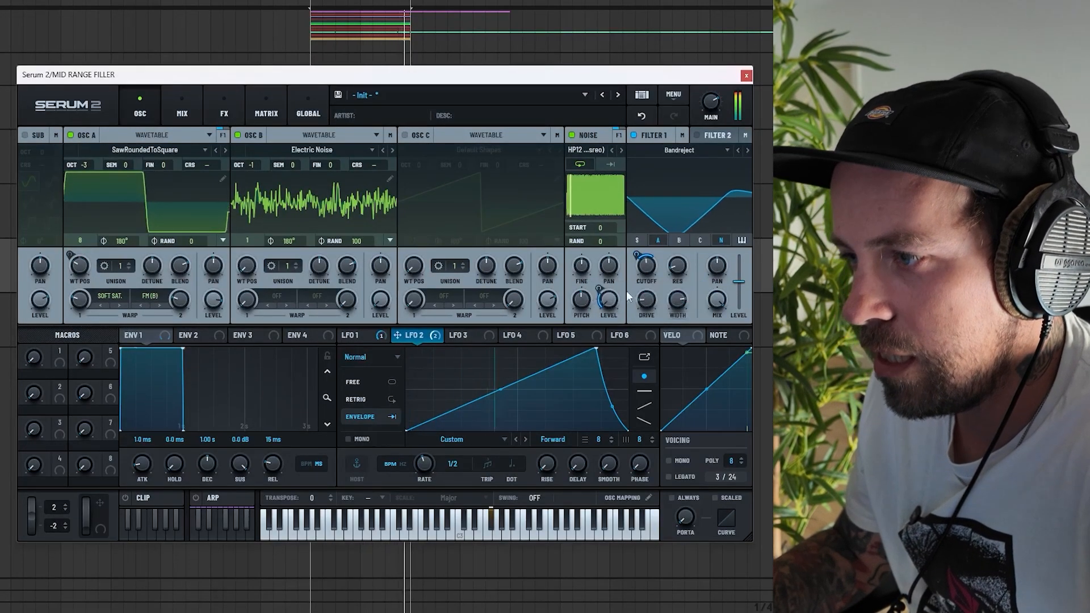
pyautogui.moveTo(501, 390); pyautogui.dragTo(511, 390)
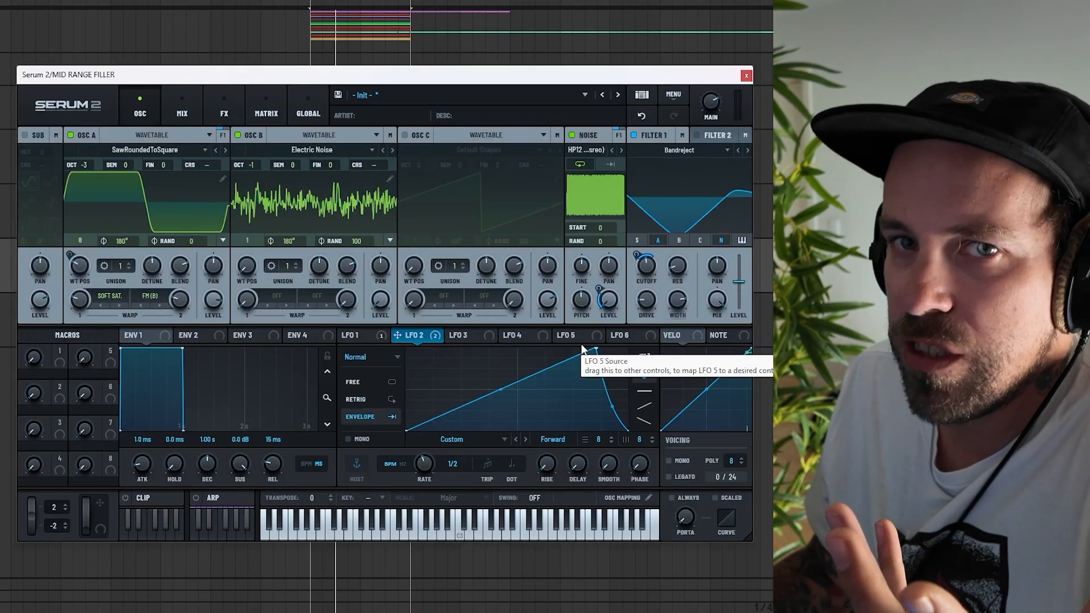
# - Add an Equalizer after Distortion and set its high band to a peak at about 514 Hz with 56% Q and -10.3 dB gain
pyautogui.click(225, 108)
pyautogui.click(30, 156)
pyautogui.click(74, 256)
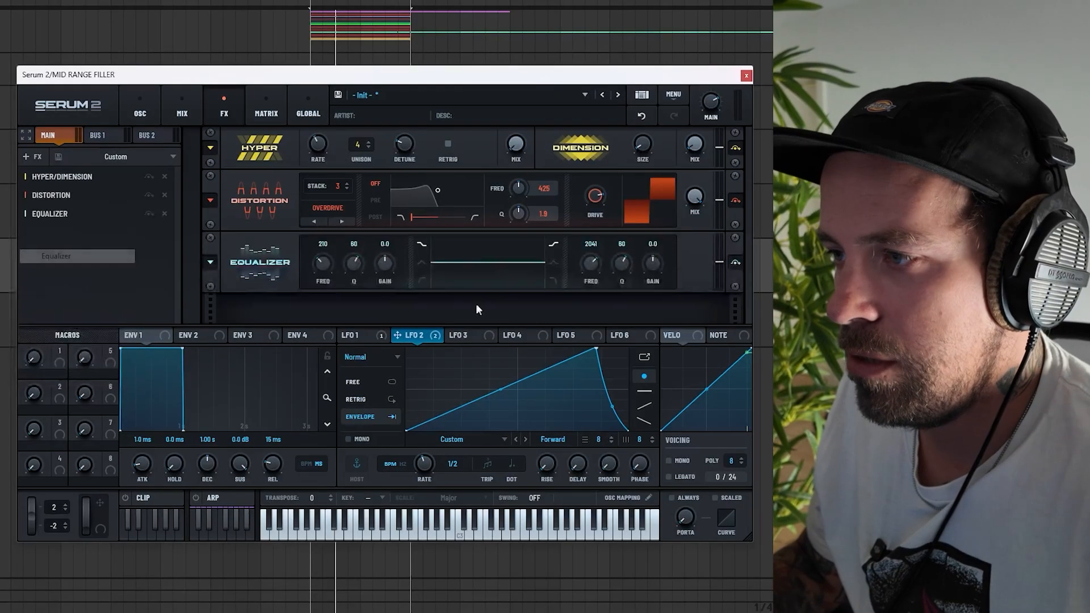
pyautogui.moveTo(653, 266); pyautogui.dragTo(655, 278)
pyautogui.click(554, 262)
pyautogui.moveTo(590, 265); pyautogui.dragTo(651, 261)
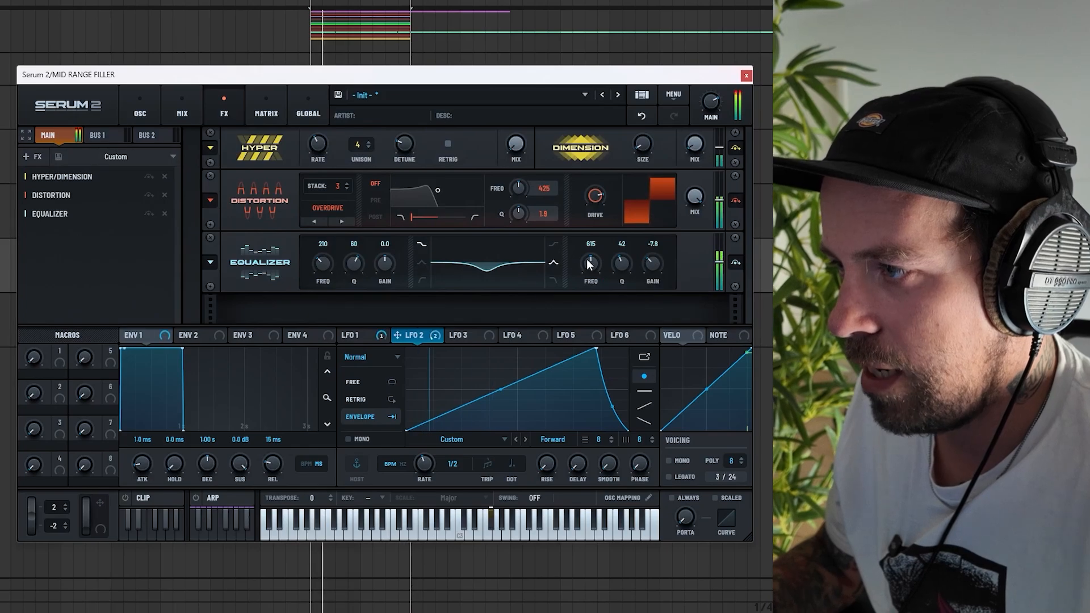
pyautogui.moveTo(586, 259); pyautogui.dragTo(588, 271)
pyautogui.moveTo(652, 262); pyautogui.dragTo(614, 254)
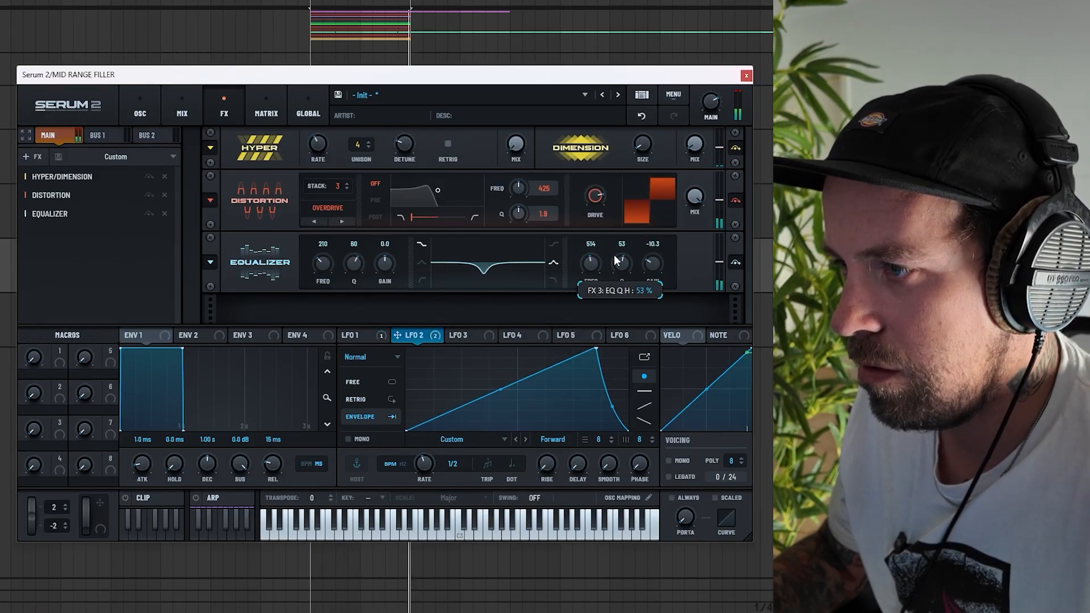
# - Set the Equalizer's low band to a peak shape at about 18239 Hz with 36% Q and -6.9 dB gain
pyautogui.click(421, 263)
pyautogui.moveTo(322, 263); pyautogui.dragTo(321, 227)
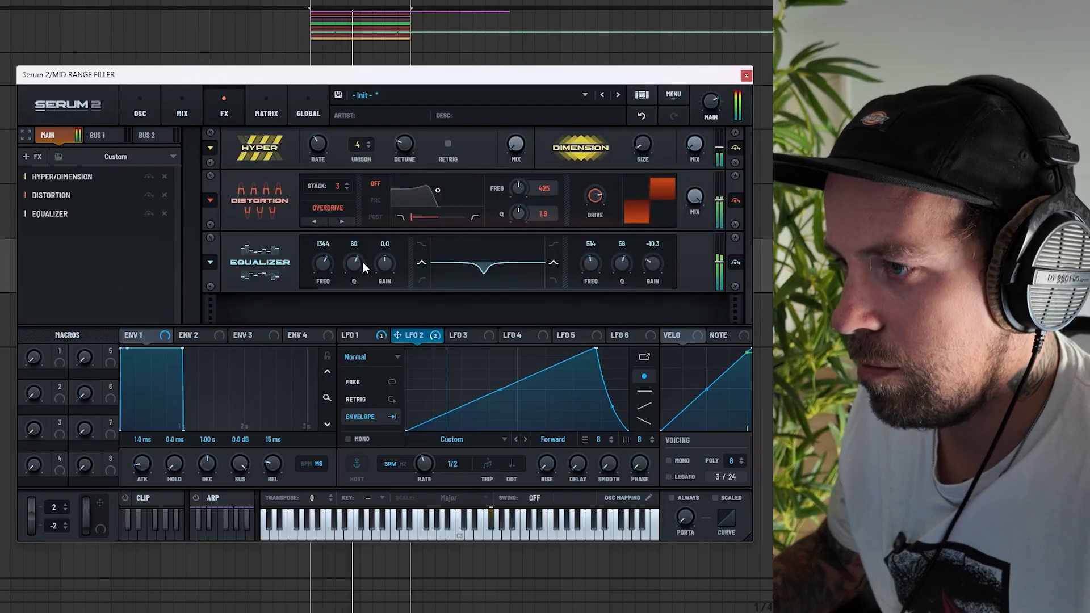
pyautogui.moveTo(391, 267); pyautogui.dragTo(384, 284)
pyautogui.moveTo(323, 263); pyautogui.dragTo(329, 227)
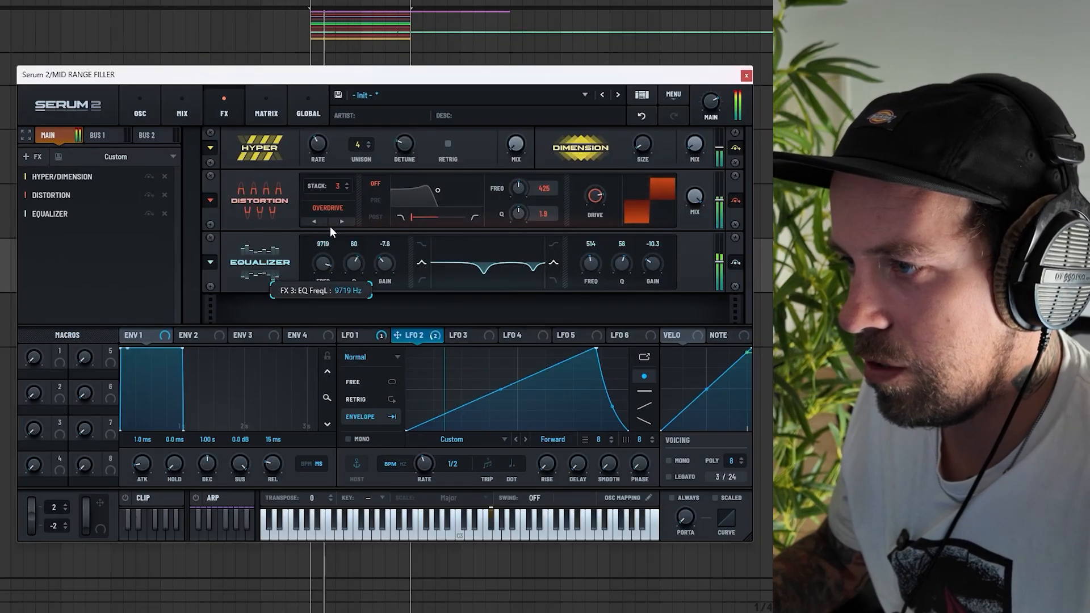
pyautogui.moveTo(349, 264); pyautogui.dragTo(381, 269)
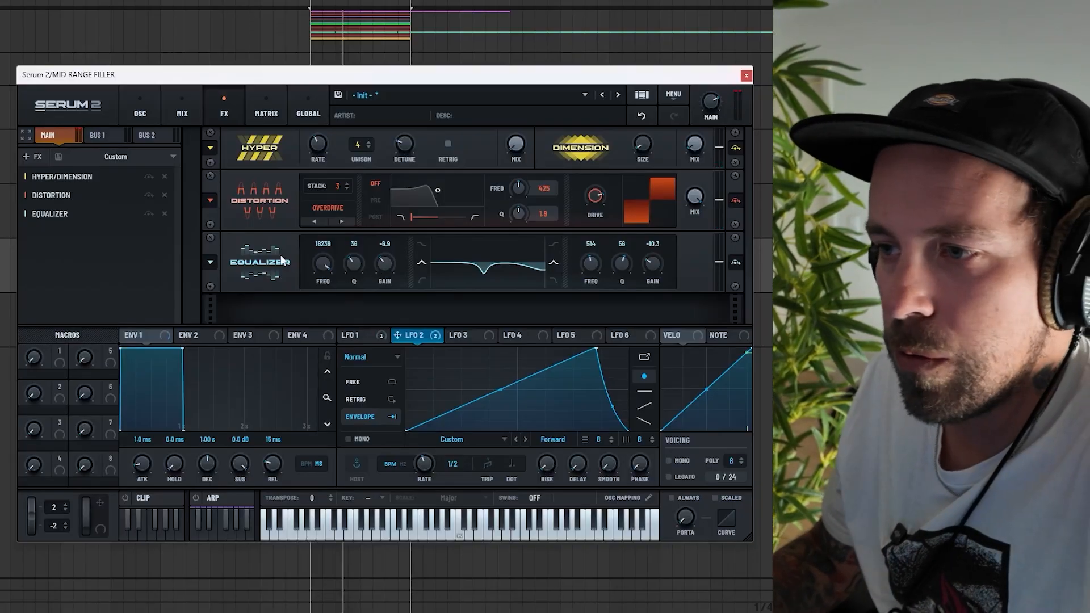
# - Add a Compressor after the Equalizer, switch it to Multiband mode and adjust its frequency bands
pyautogui.click(26, 159)
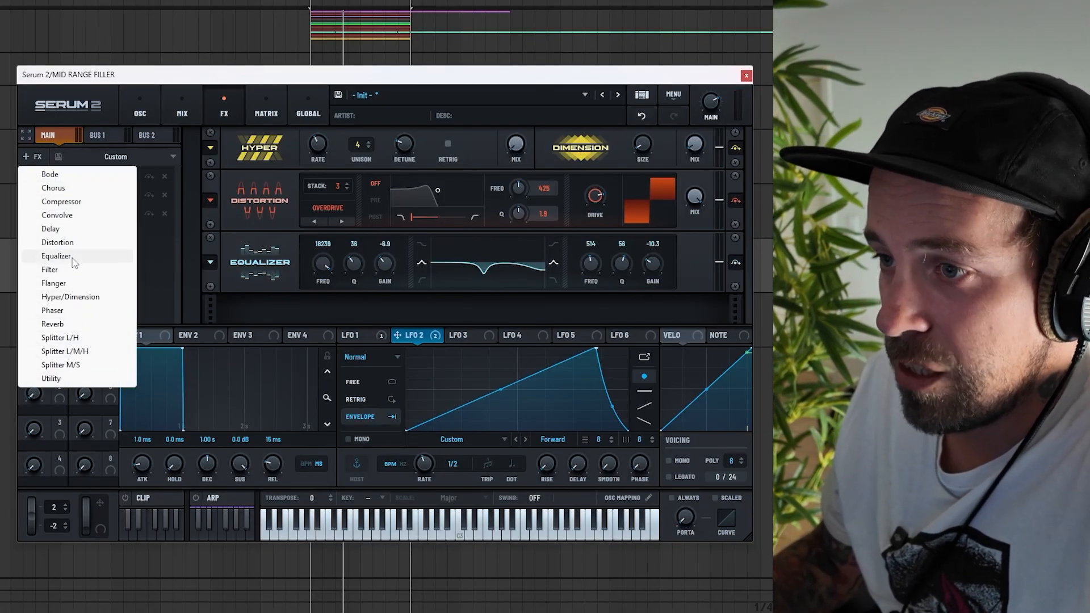
pyautogui.click(62, 201)
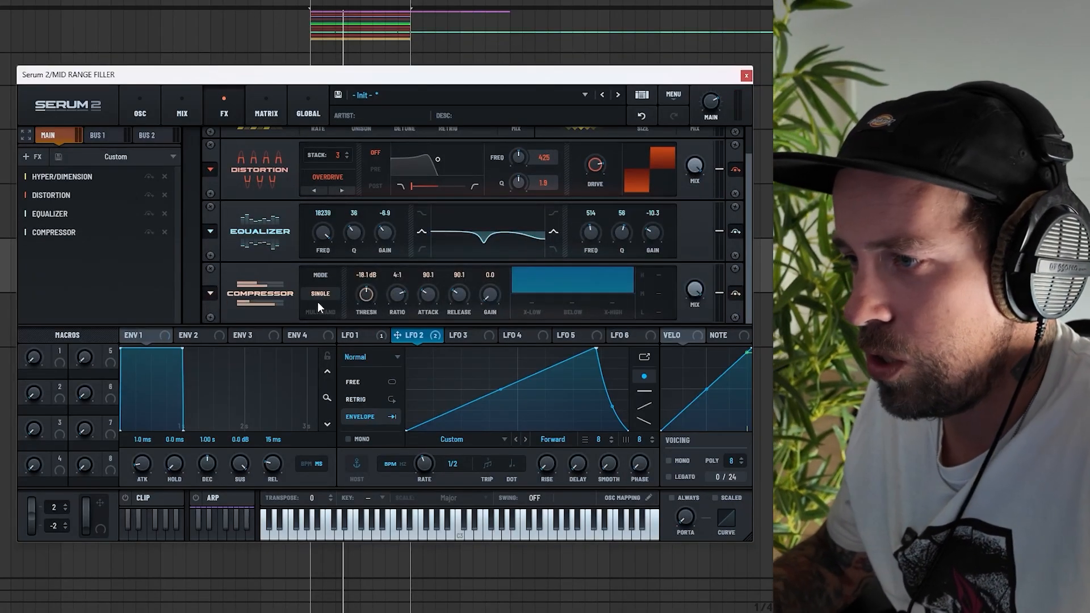
pyautogui.click(319, 311)
pyautogui.moveTo(570, 278); pyautogui.dragTo(571, 244)
pyautogui.moveTo(577, 283); pyautogui.dragTo(576, 220)
pyautogui.moveTo(600, 280)
pyautogui.mouseDown()
pyautogui.moveTo(592, 245)
pyautogui.moveTo(577, 269)
pyautogui.moveTo(578, 256)
pyautogui.moveTo(613, 268)
pyautogui.mouseUp()
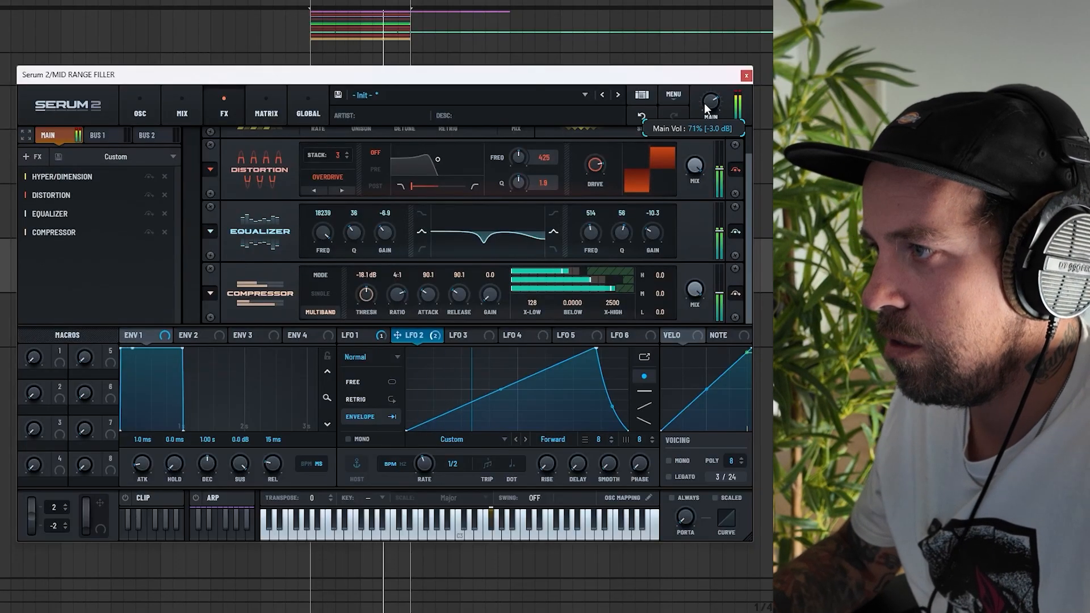
# - Return to the oscillator settings and bend LFO 1's attack segment upward into a faster curved rise
pyautogui.click(145, 110)
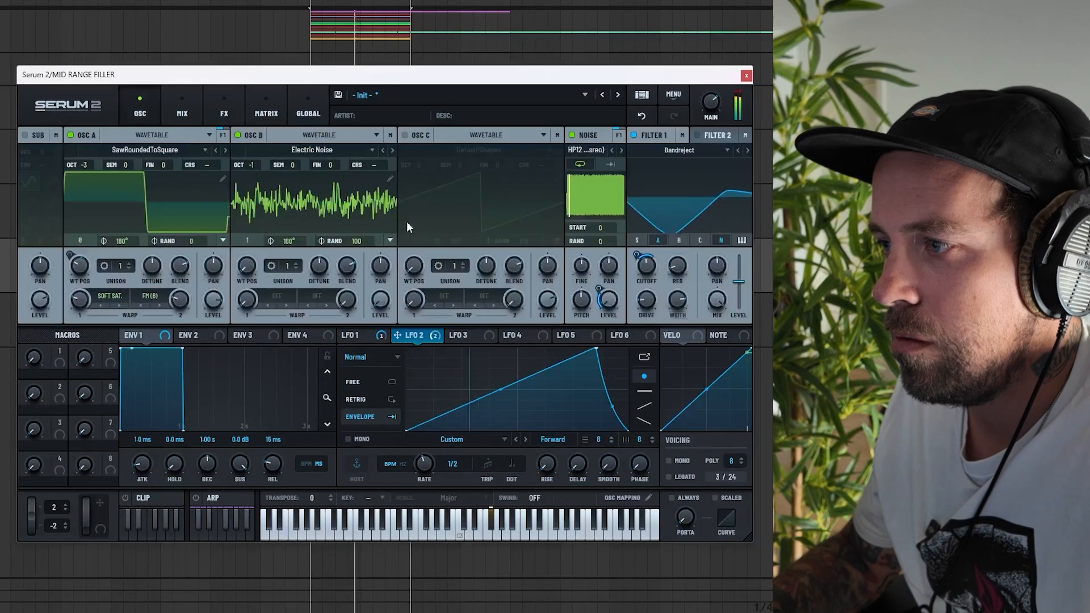
pyautogui.moveTo(654, 278)
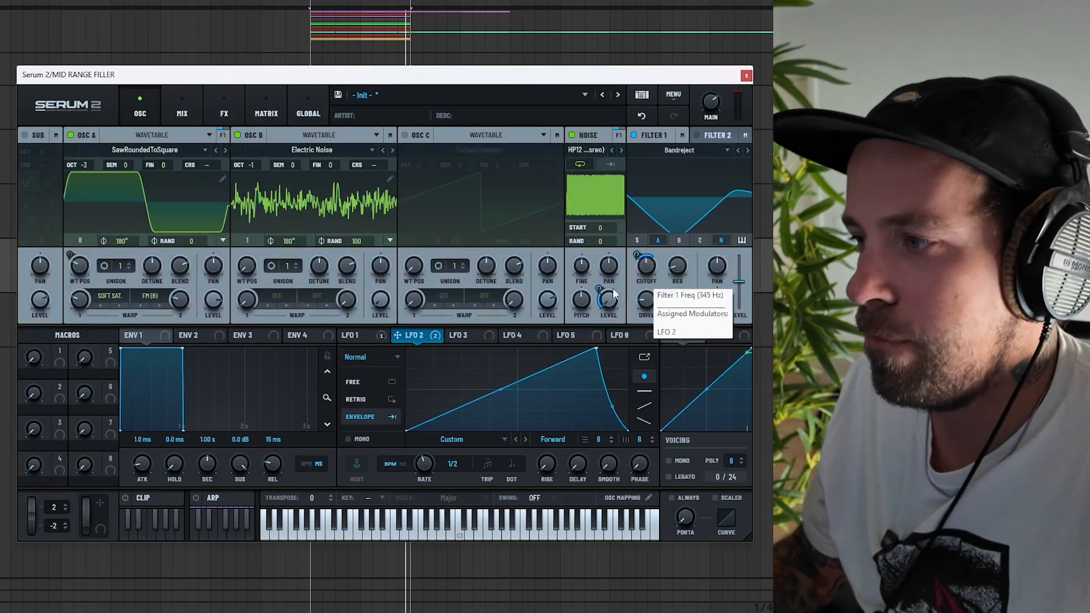
pyautogui.click(369, 336)
pyautogui.moveTo(419, 392)
pyautogui.mouseDown()
pyautogui.moveTo(424, 407)
pyautogui.moveTo(423, 378)
pyautogui.mouseUp()
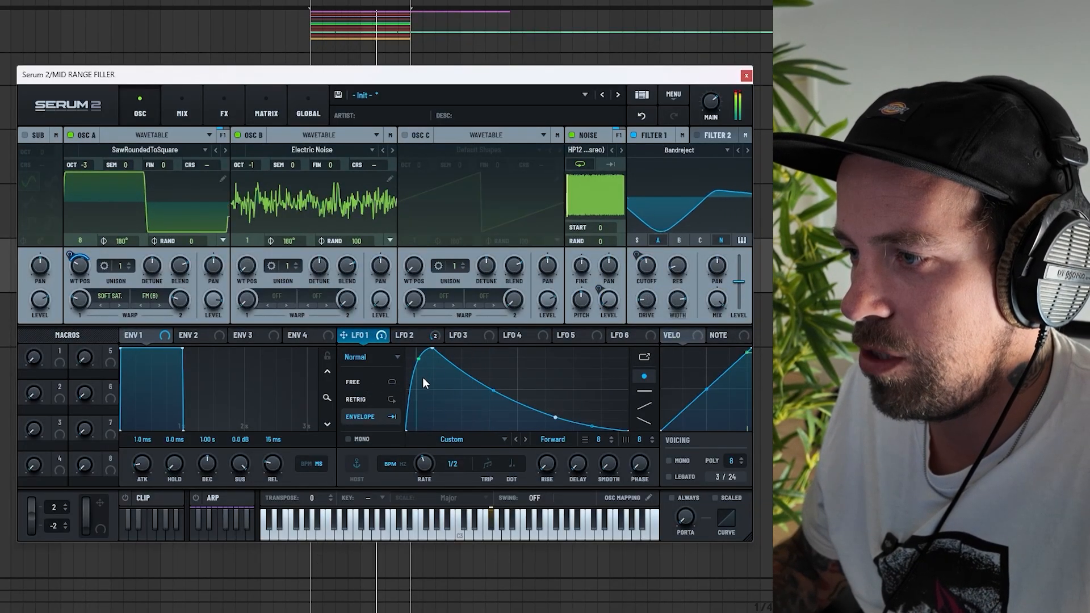
# - Sweep Filter 1's cutoff down and back up during playback to readjust the band-reject notch
pyautogui.moveTo(650, 253)
pyautogui.moveTo(652, 250); pyautogui.dragTo(645, 327)
pyautogui.moveTo(641, 308); pyautogui.dragTo(635, 251)
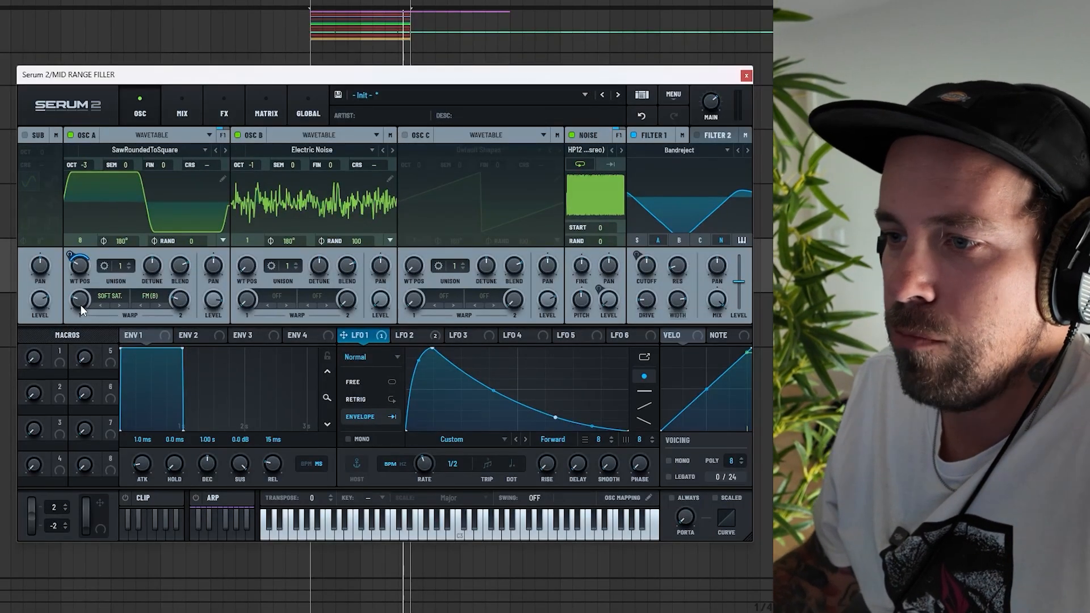
# - Fine-tune Osc A's Soft Sat. and FM (B) warp amounts
pyautogui.moveTo(80, 307)
pyautogui.moveTo(80, 306)
pyautogui.mouseDown()
pyautogui.moveTo(84, 233)
pyautogui.moveTo(69, 329)
pyautogui.moveTo(77, 303)
pyautogui.mouseUp()
pyautogui.moveTo(180, 302); pyautogui.dragTo(162, 282)
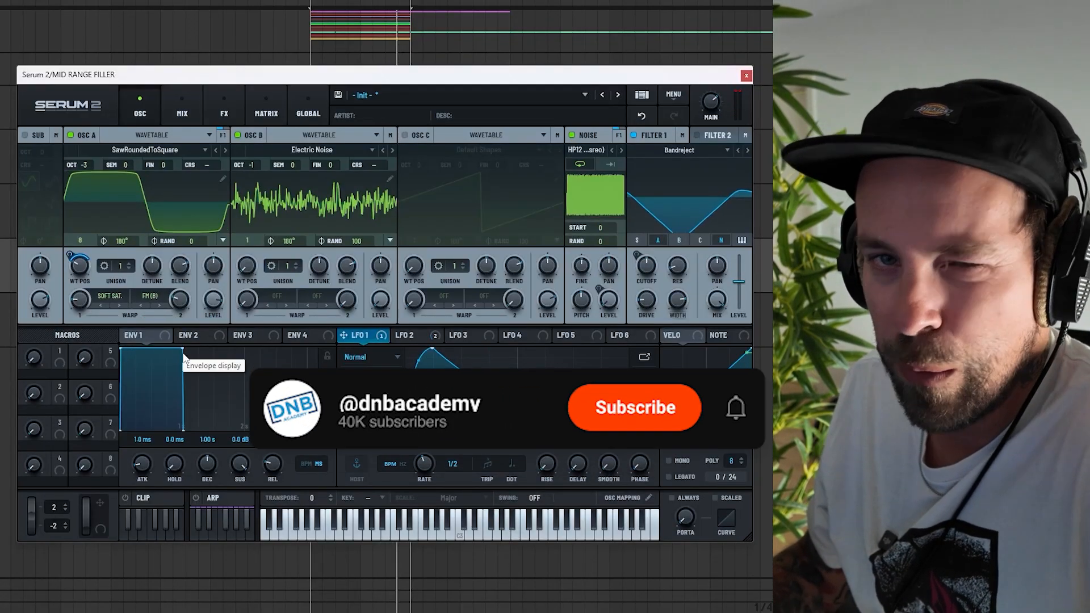